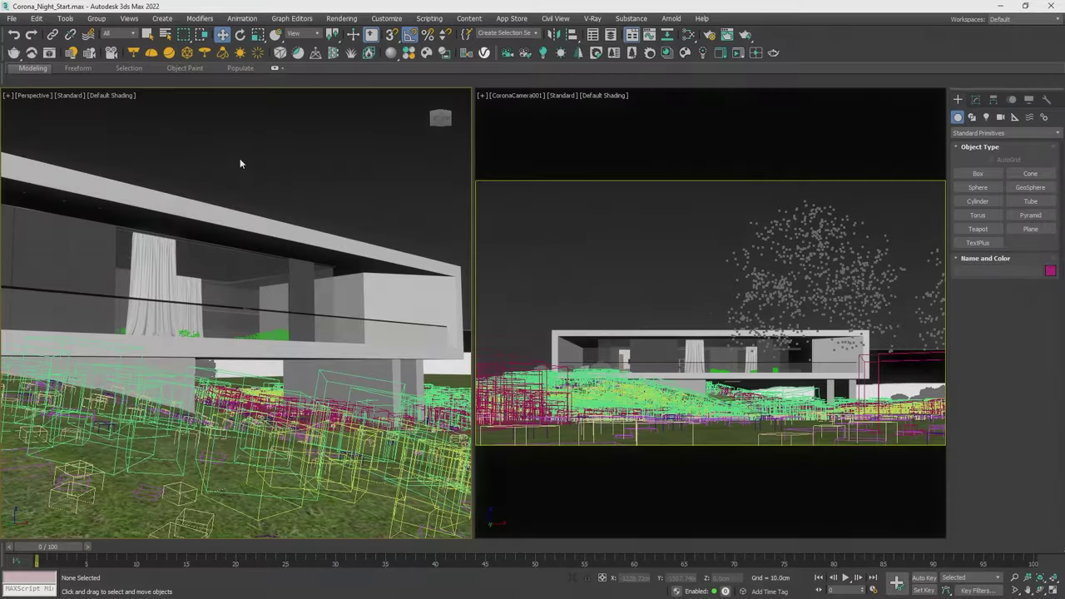
Inspect the house's light fixtures from a lower angle and highlight them with the Light fixure selection set.
click(262, 249)
alt+middle_drag(262, 249, 262, 271)
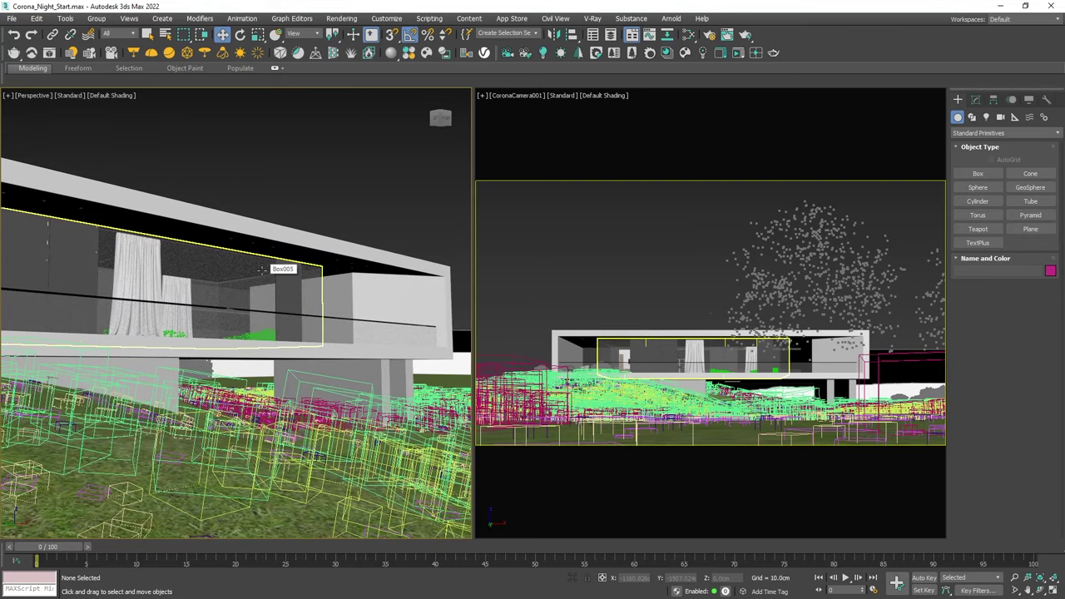
key(ctrl+d)
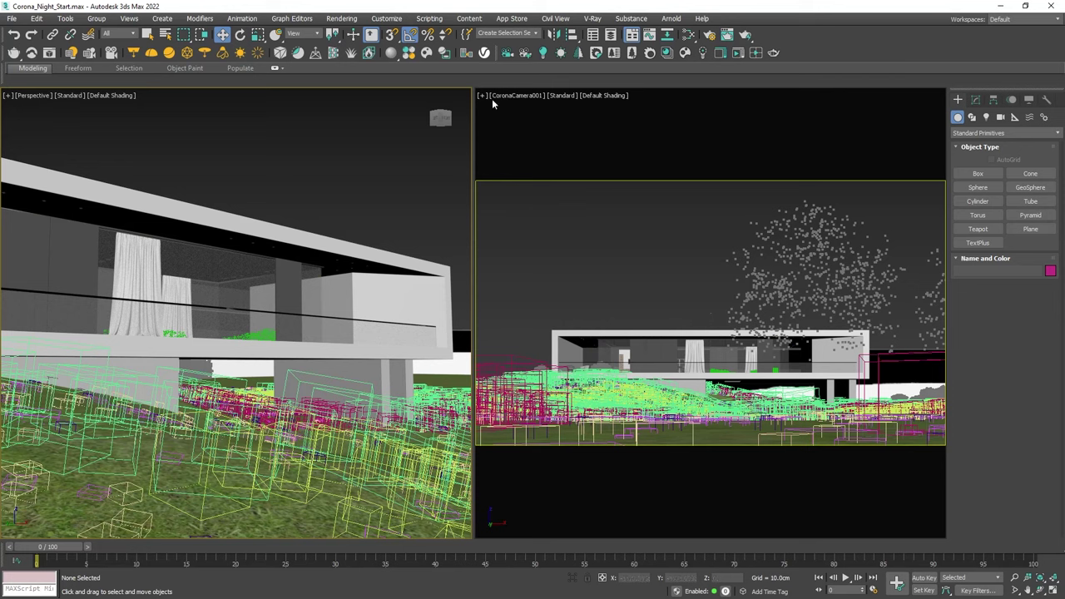
click(537, 34)
click(527, 42)
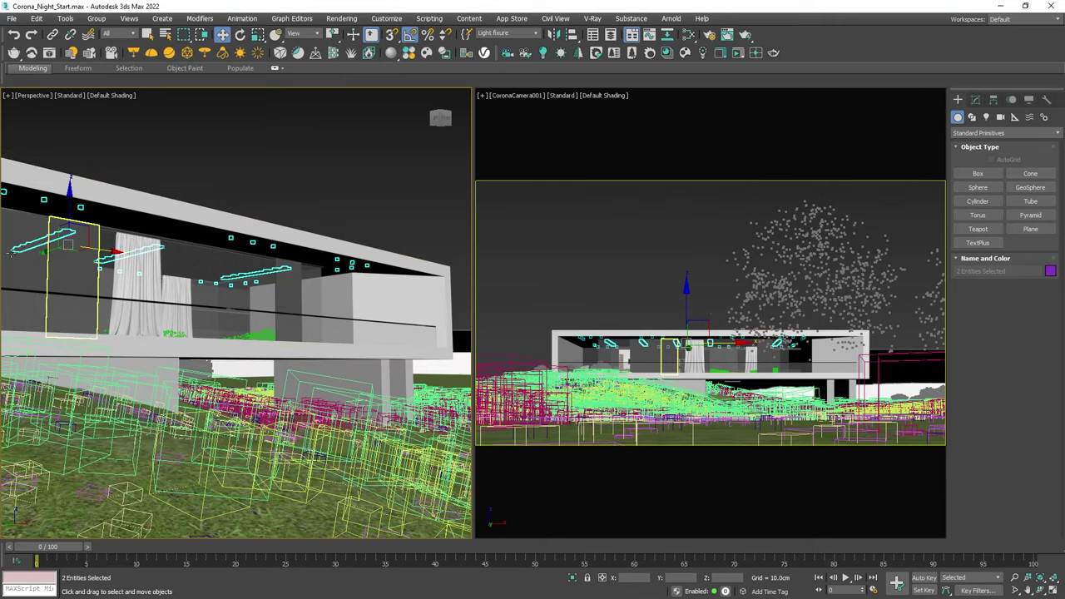
Lock the view to render to CoronaCamera001 in the render settings.
click(709, 34)
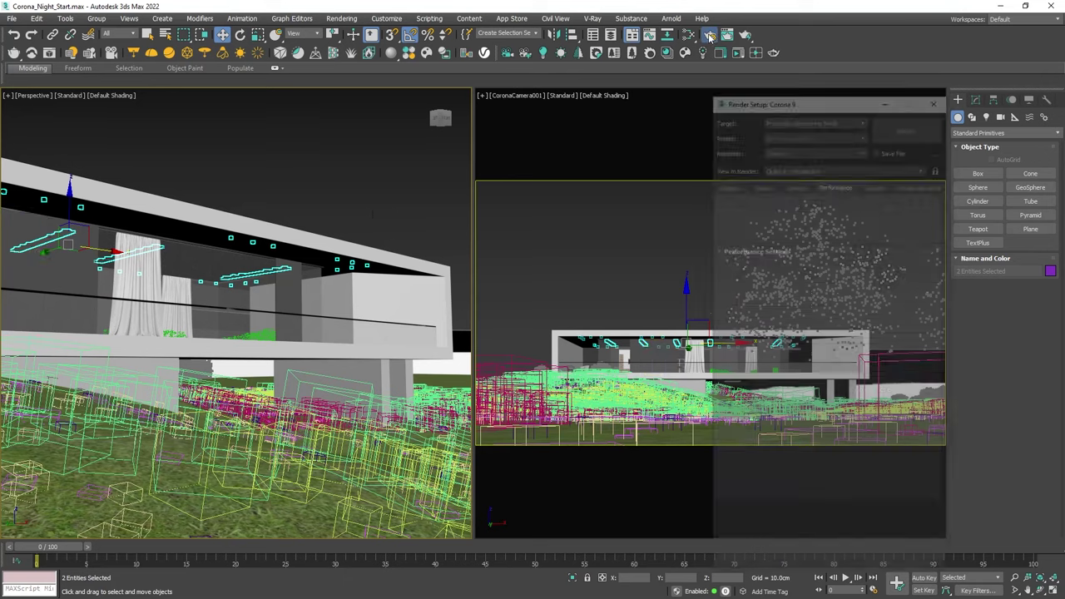
click(725, 184)
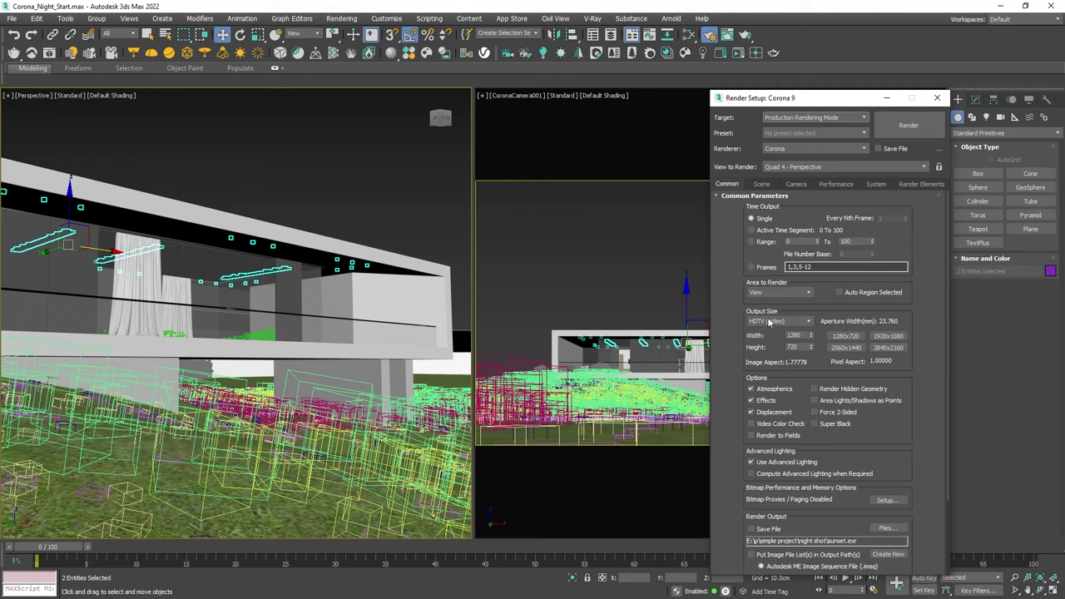
click(619, 240)
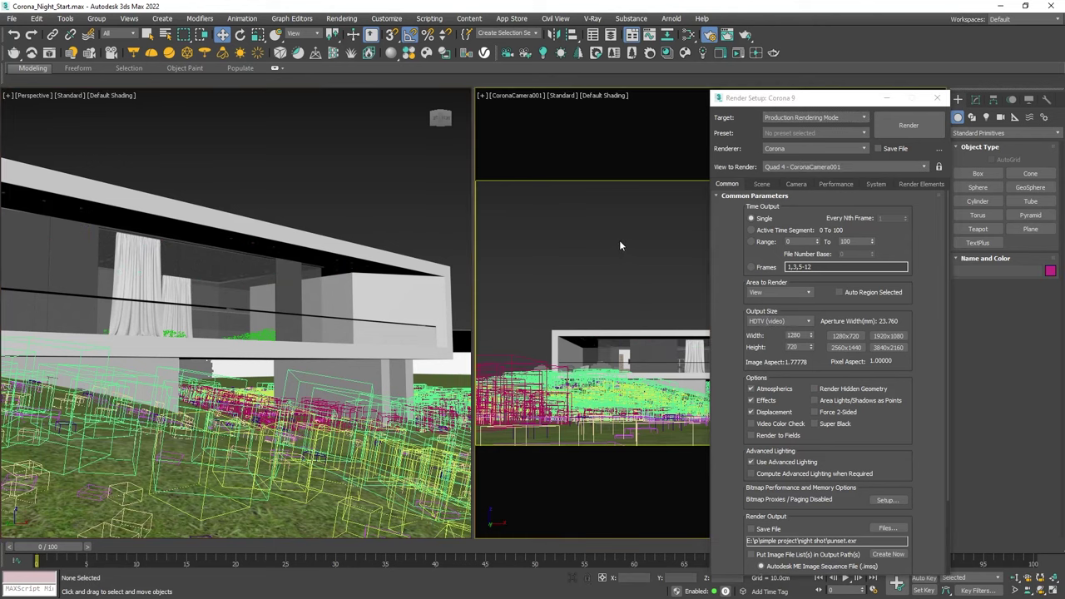
click(938, 168)
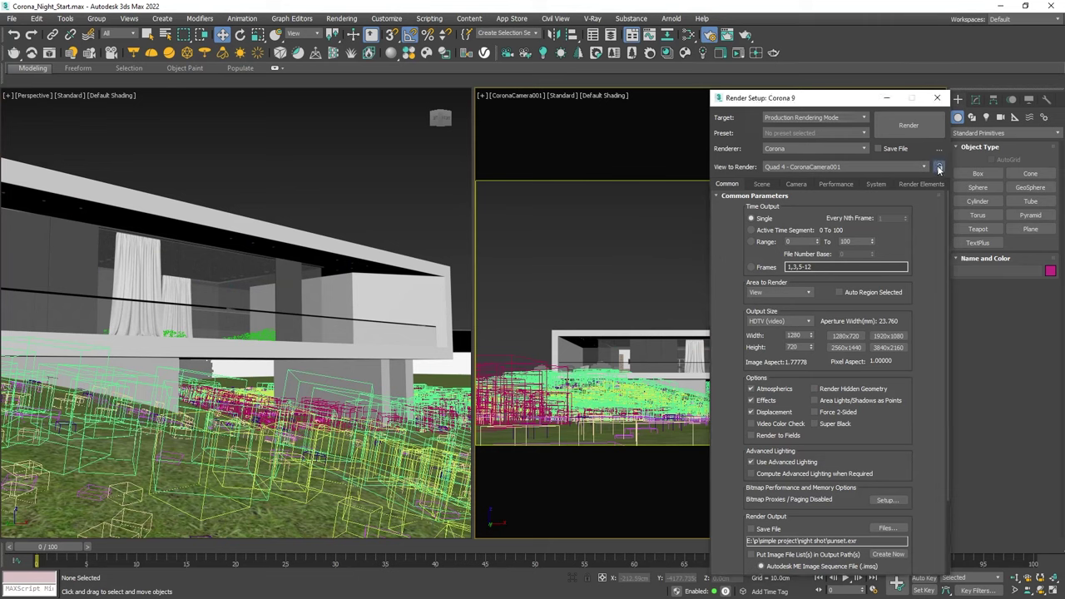
Import the Sunset 005 evening HDRI from Chaos Cosmos as the scene's environment and close the asset browser.
click(736, 53)
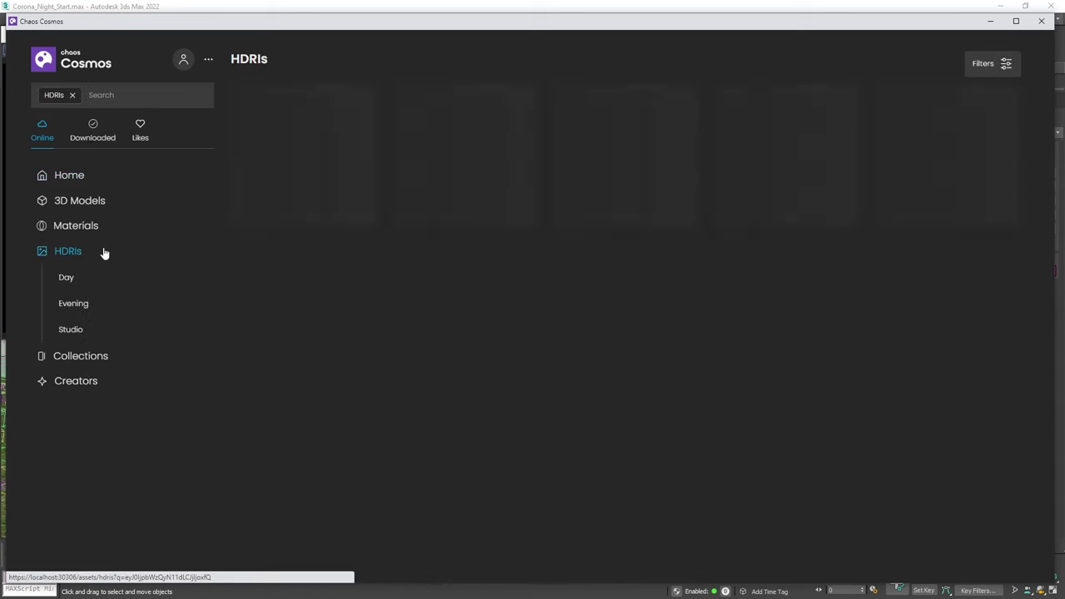
click(105, 303)
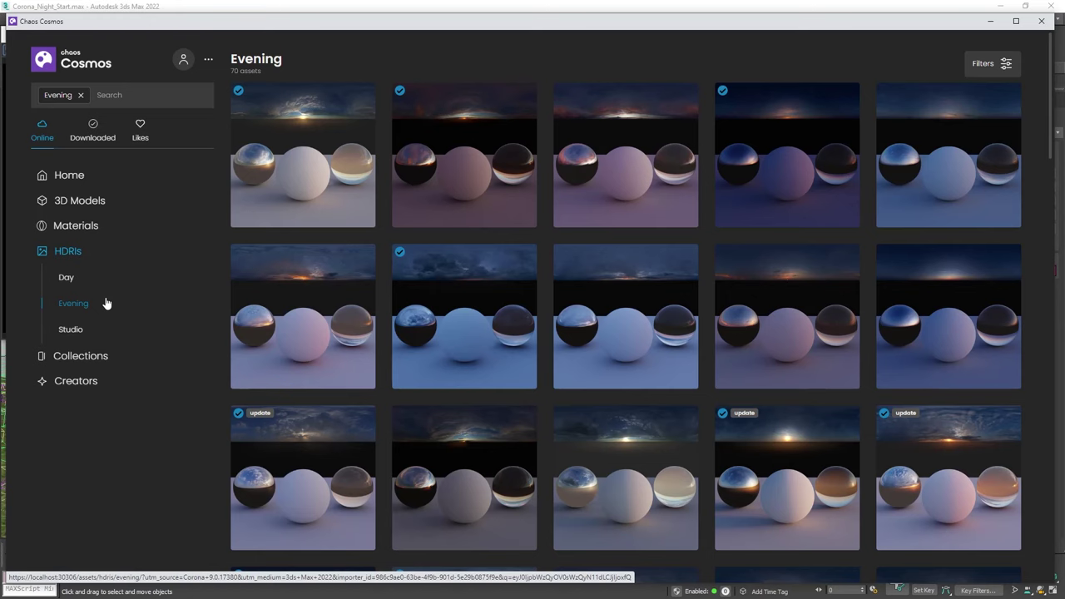
scroll(397, 391, down, 2)
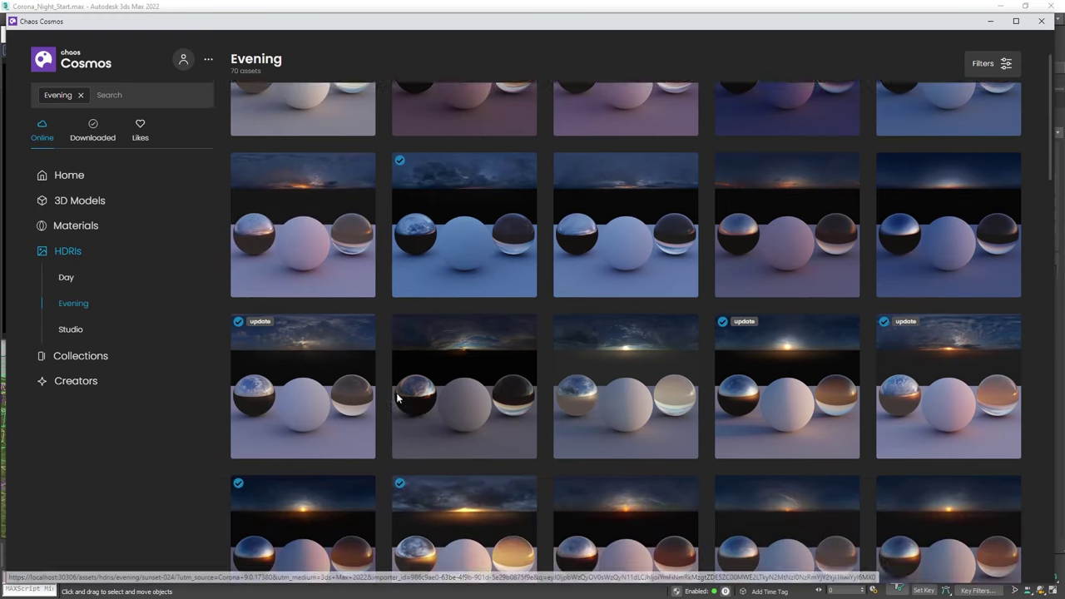
click(524, 412)
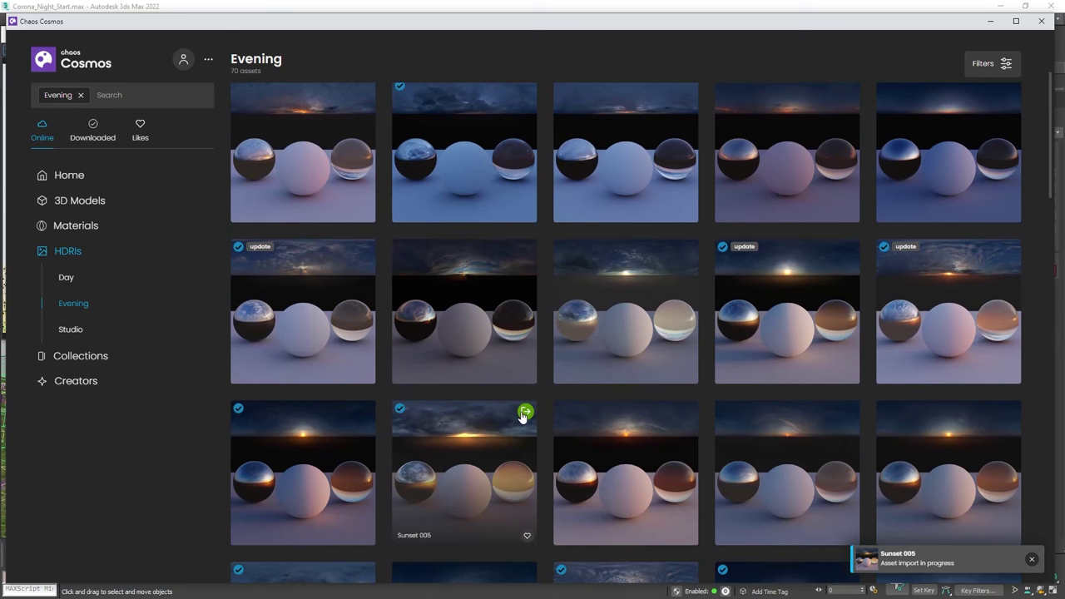
click(1040, 21)
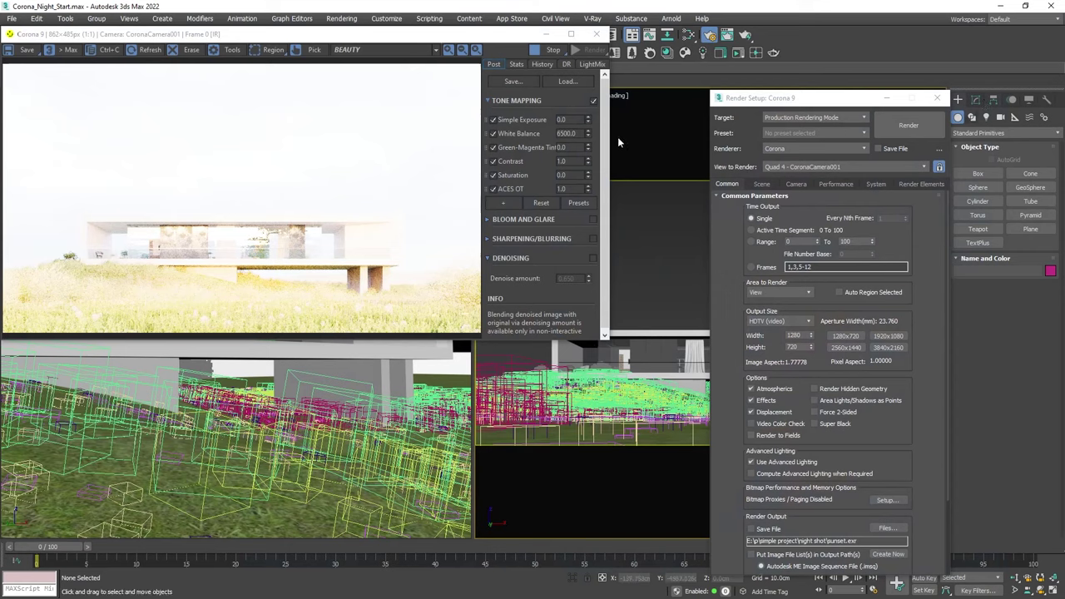
Lower the interactive render's Simple Exposure, trying -3 before settling on -5.
double_click(564, 120)
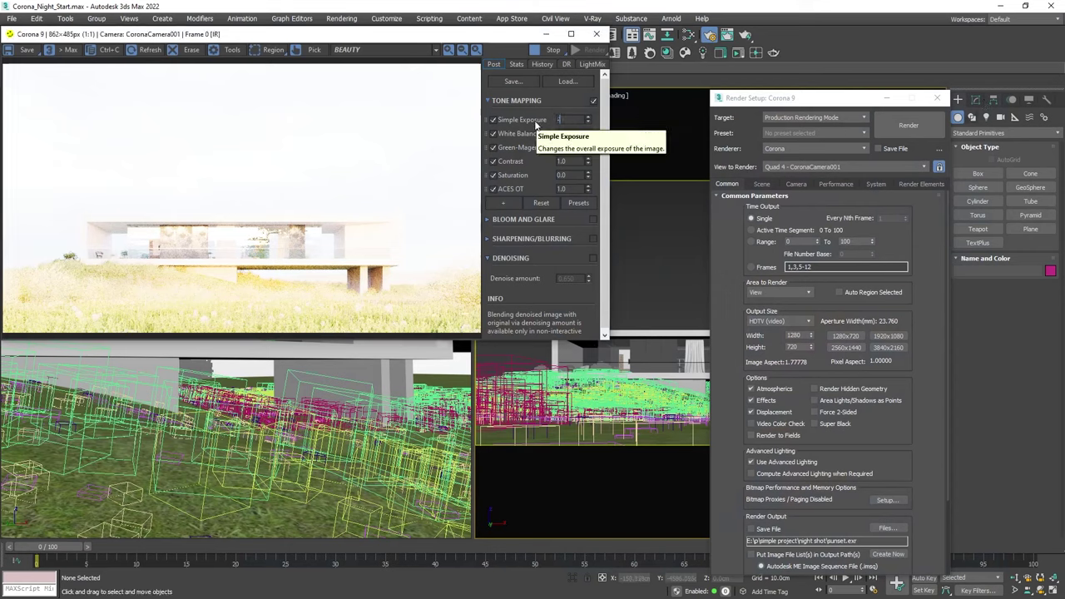
text(-3)
key(Return)
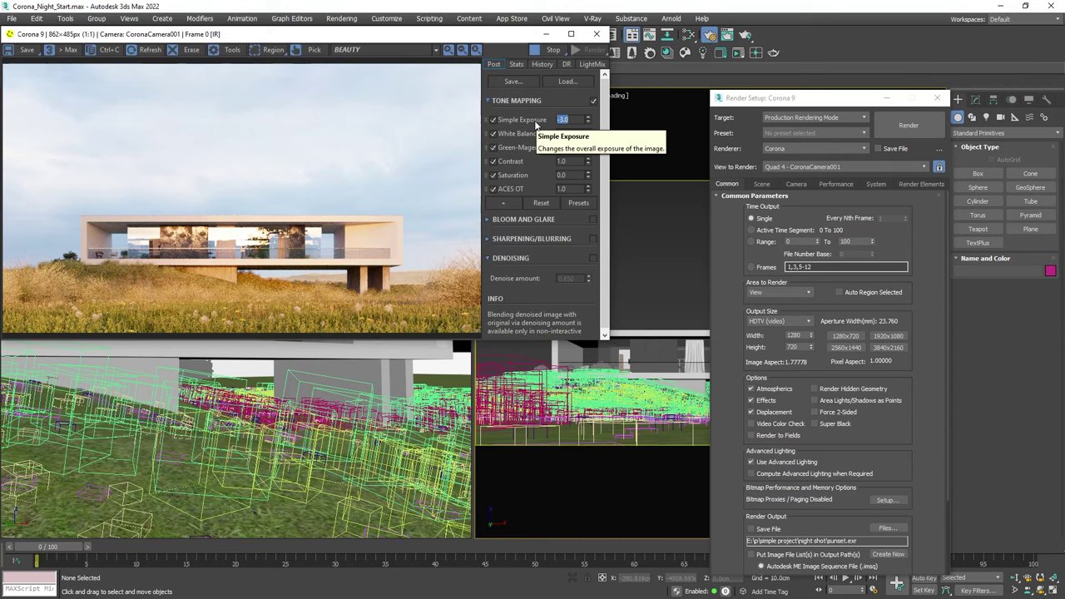
text(-5)
key(Return)
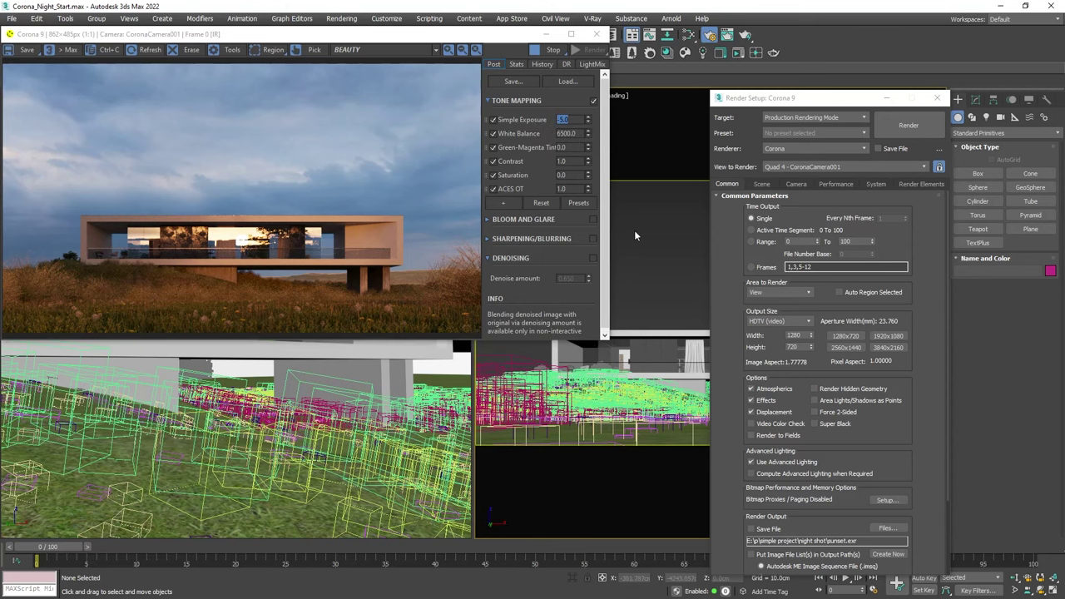
Place the scene environment's CoronaBitmap in the Slate Material Editor as an instance and show its parameters.
key(m)
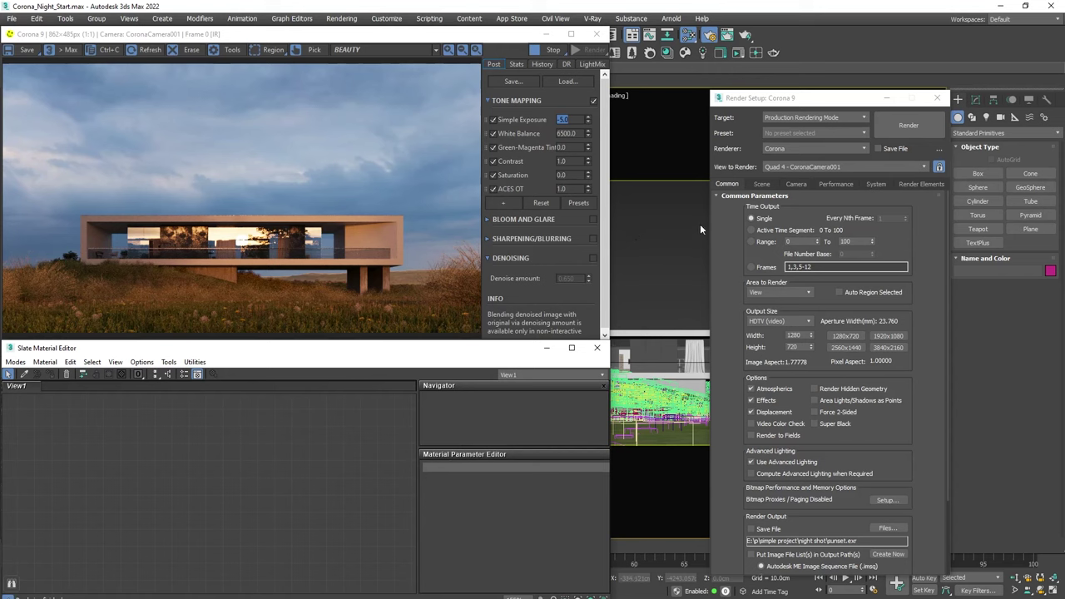
click(761, 183)
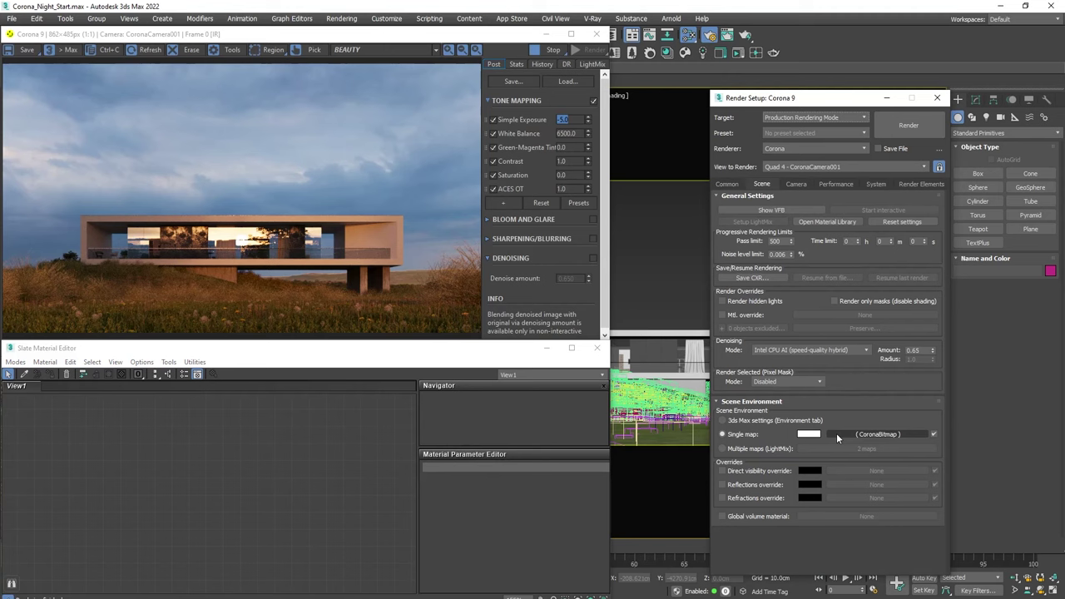
drag(836, 433, 225, 497)
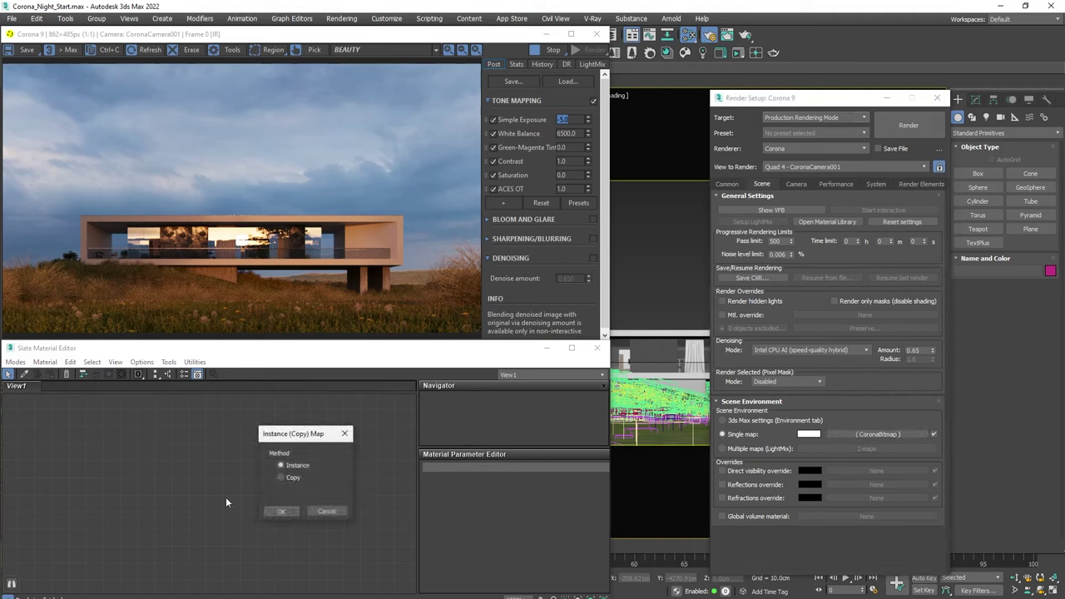
click(273, 509)
double_click(276, 507)
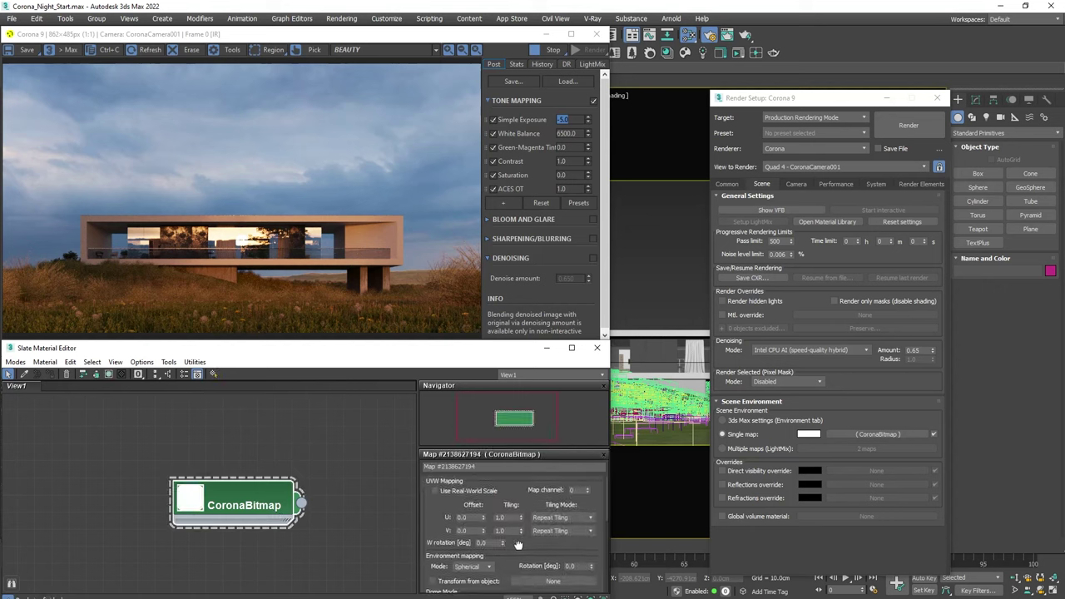
Rotate the environment map, trying 50 and 200 degrees before settling on 120 degrees.
scroll(516, 549, down, 1)
click(578, 564)
text(50)
key(Return)
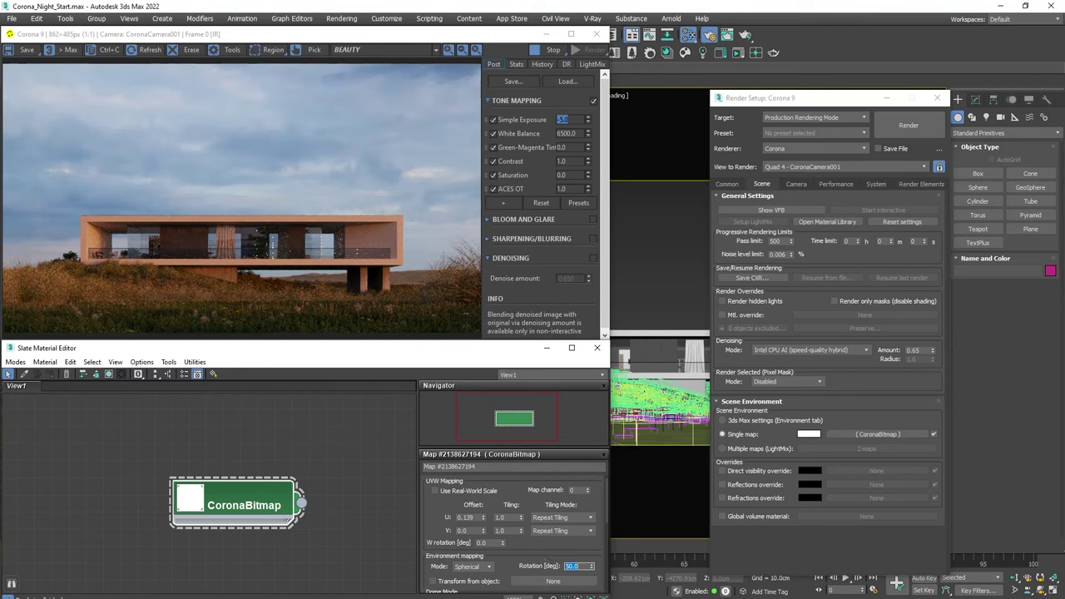
text(200)
key(Return)
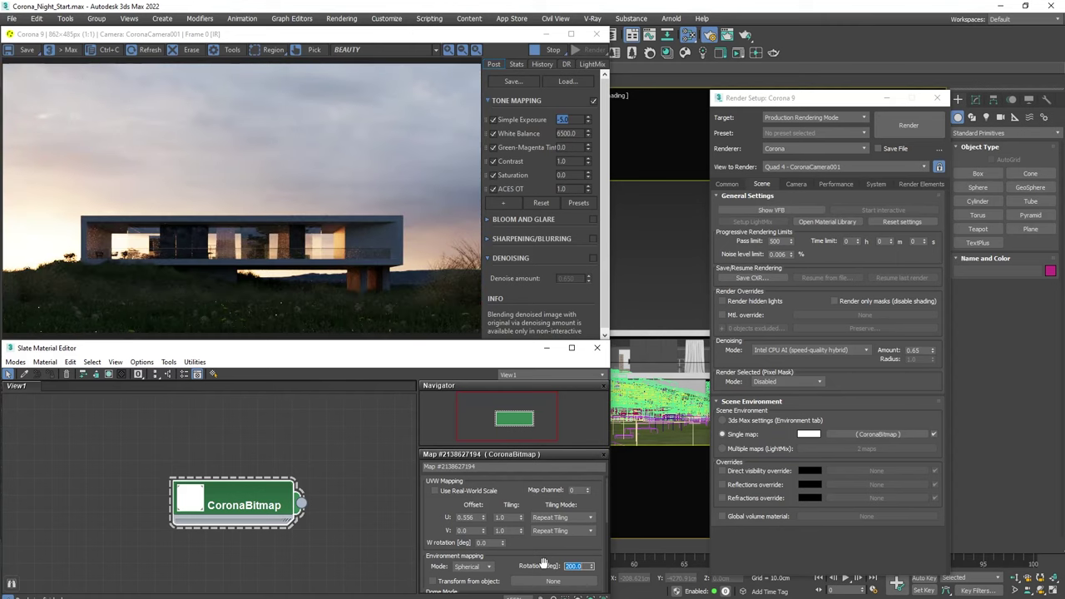
text(120)
key(Return)
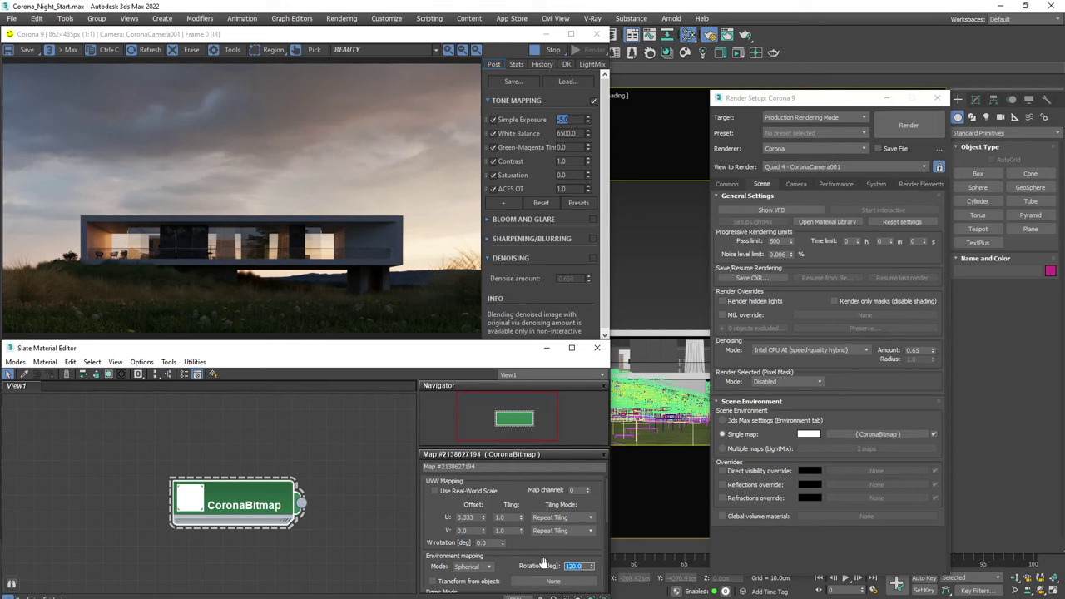
Lower the render's White Balance to about 4492 and close the frame buffer, material editor and render settings.
drag(587, 134, 589, 188)
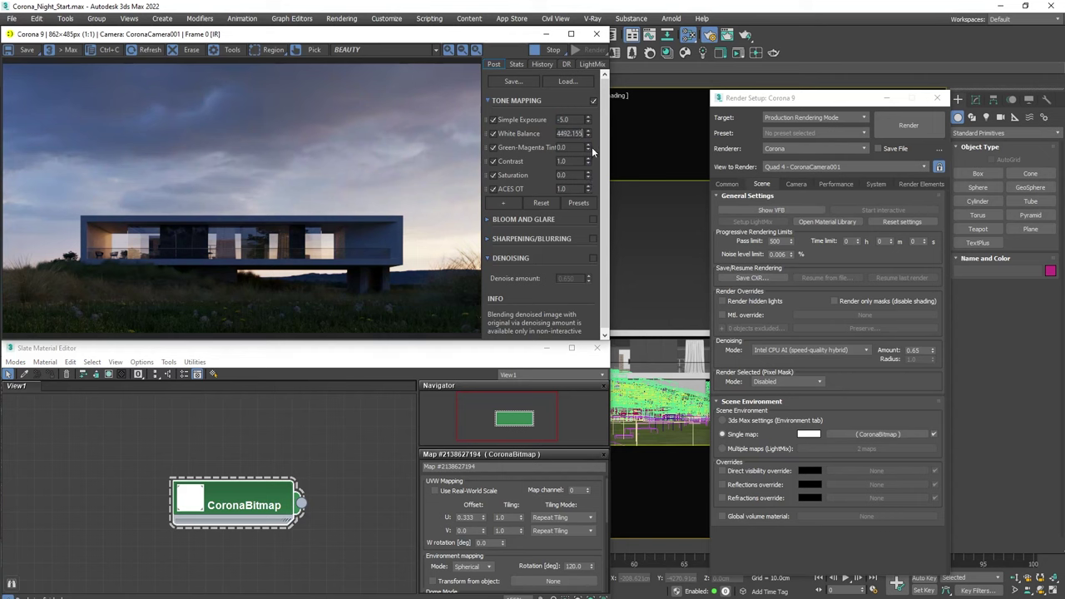
drag(588, 136, 588, 144)
click(596, 33)
click(596, 347)
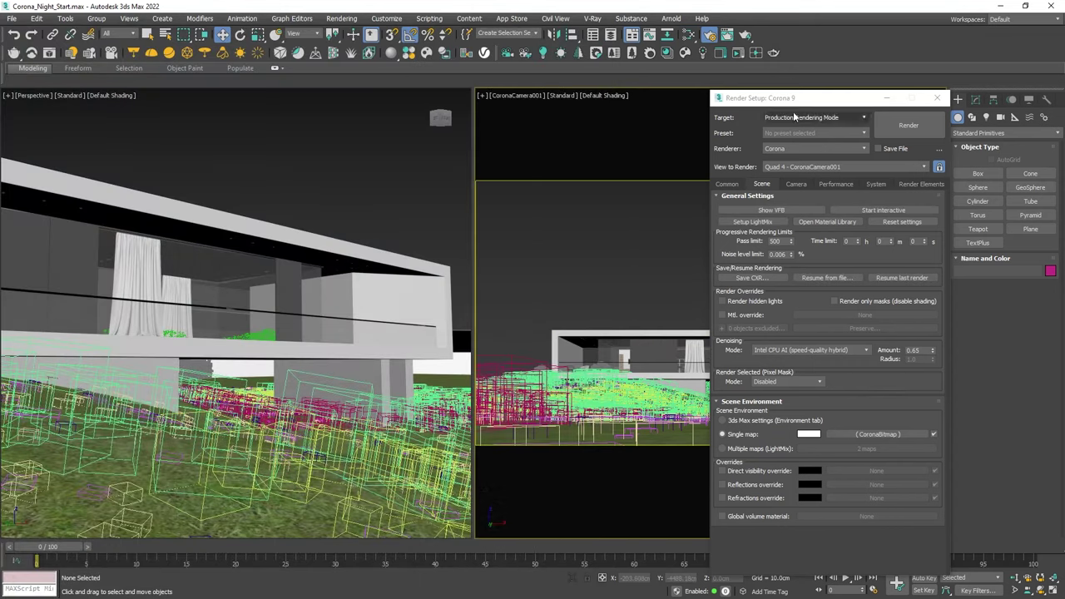
click(936, 98)
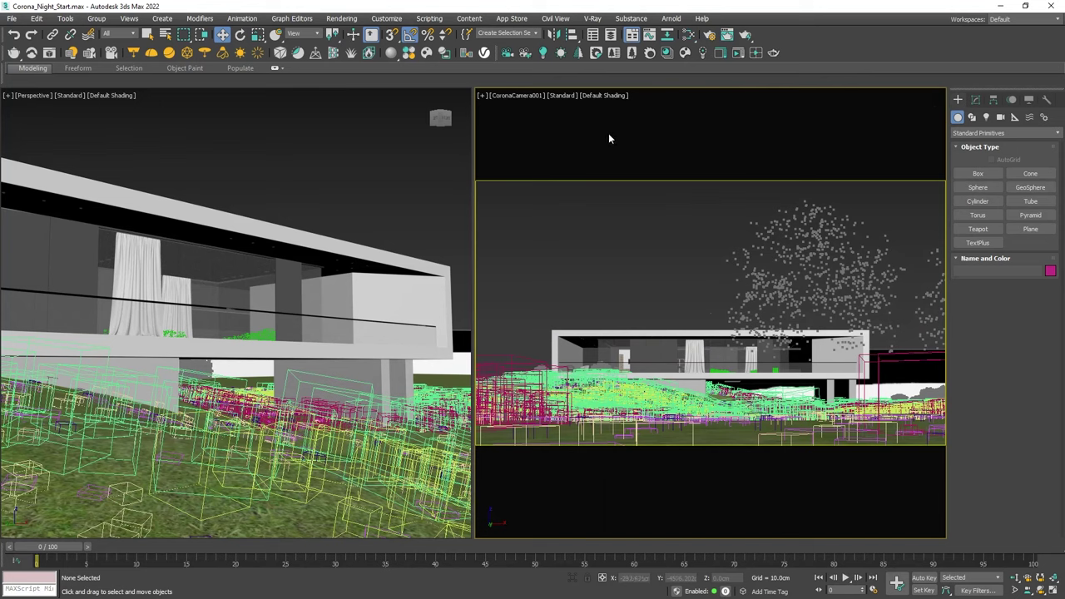
Make the Lights layer the active layer and close the layer explorer.
click(610, 37)
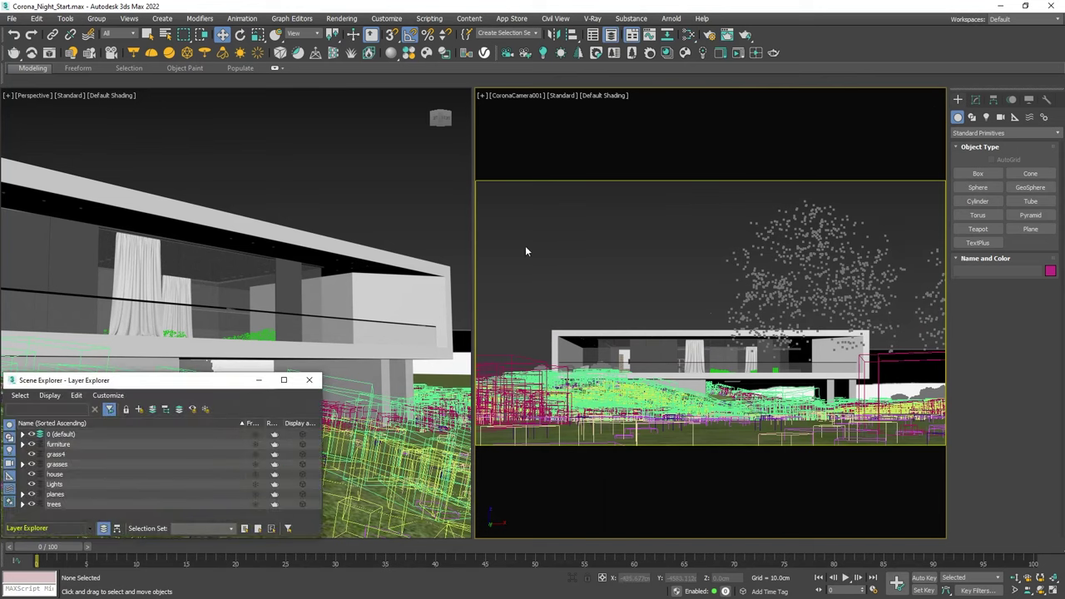
click(39, 483)
click(309, 380)
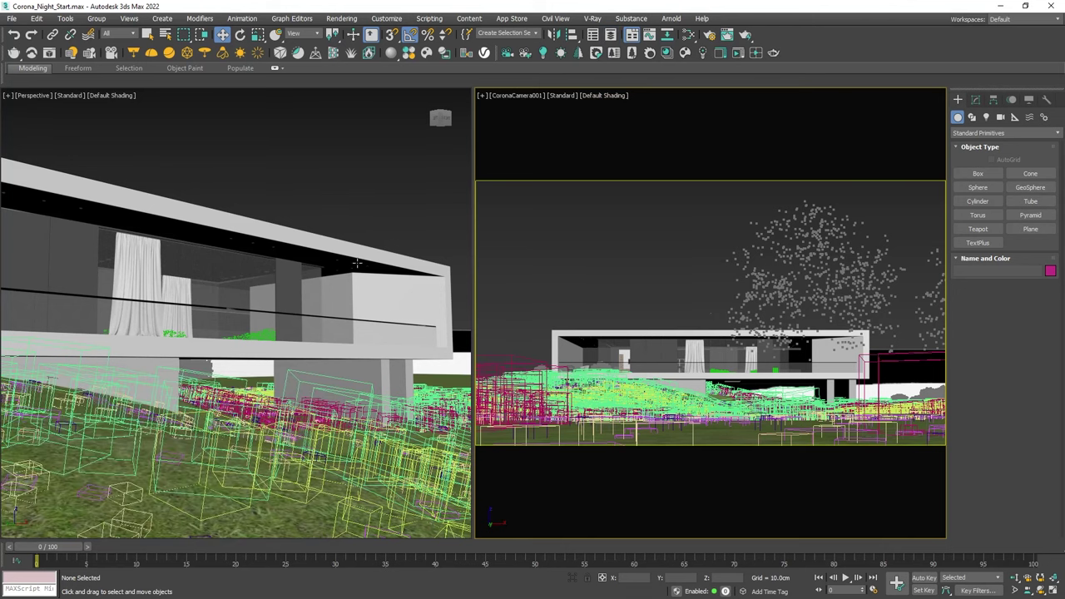
Isolate the Exterior Lights fixtures and show them unselected in a wireframe top view.
scroll(356, 263, up, 3)
scroll(341, 259, up, 5)
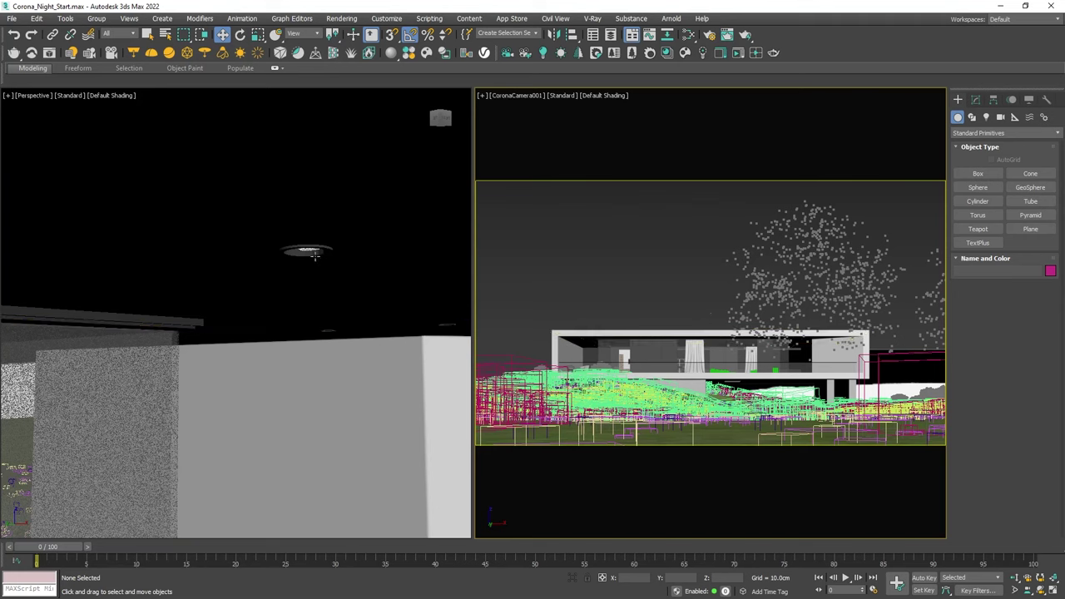
click(313, 254)
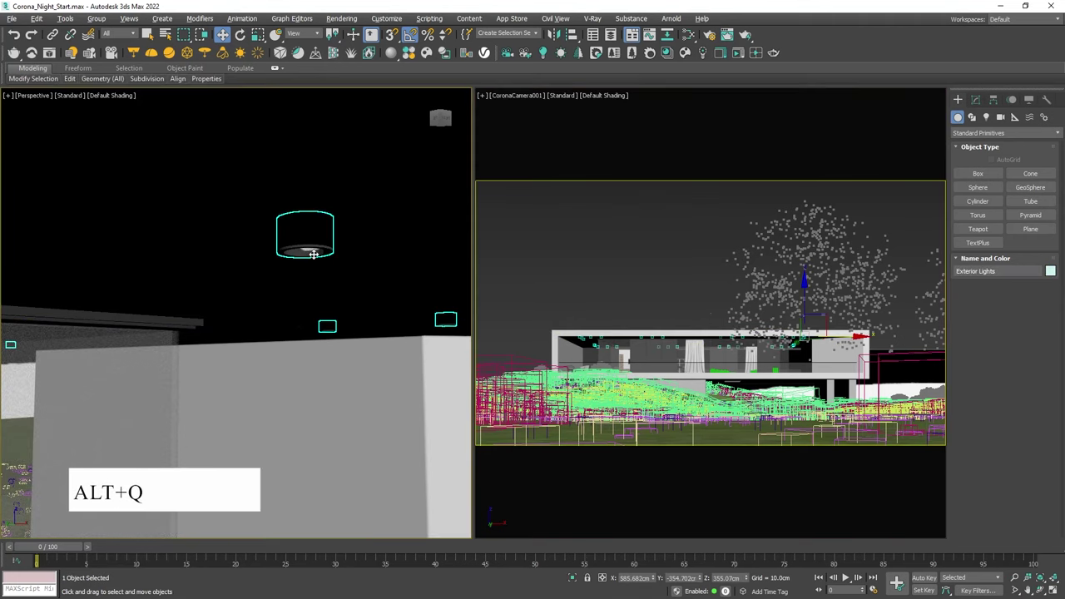
key(alt+q)
key(t)
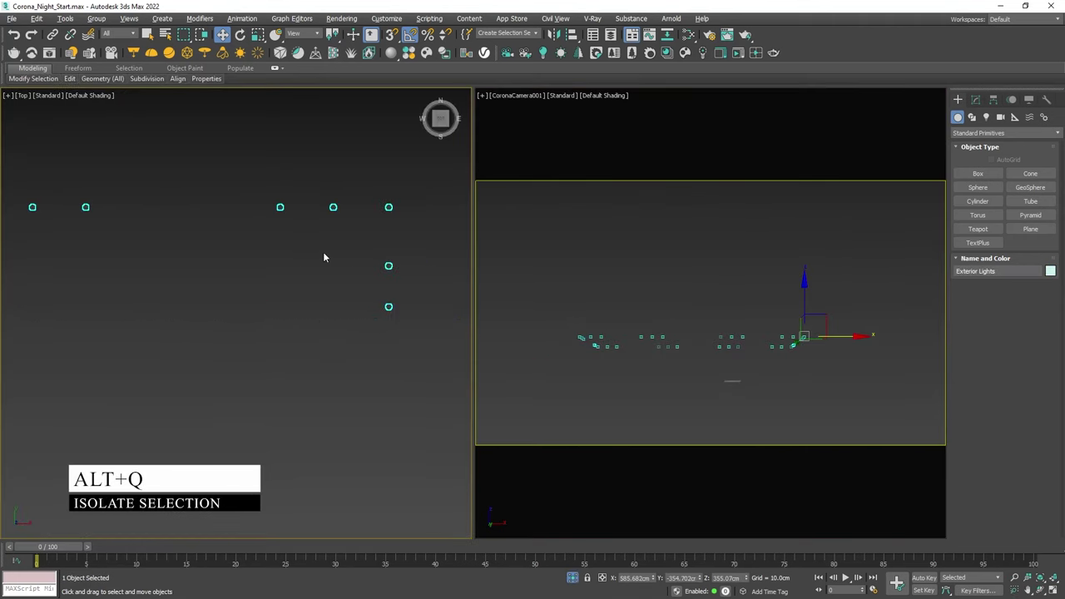
key(F3)
click(307, 349)
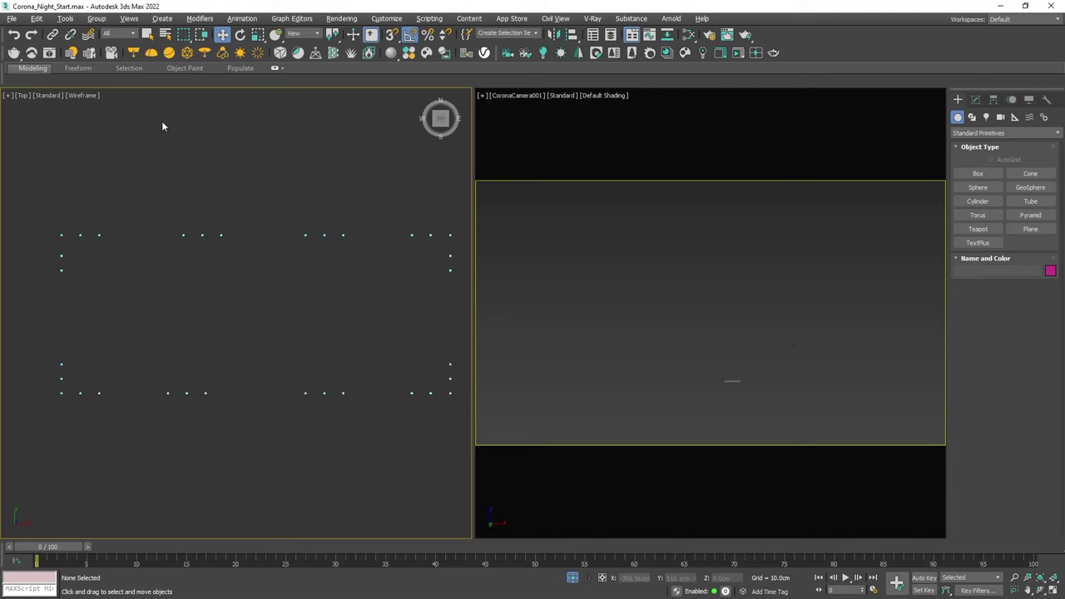
Limit selection to lights and draw a disk-shaped CoronaLight about 2.2 cm in radius, centred on the lower-left exterior fixture in the top view.
click(132, 34)
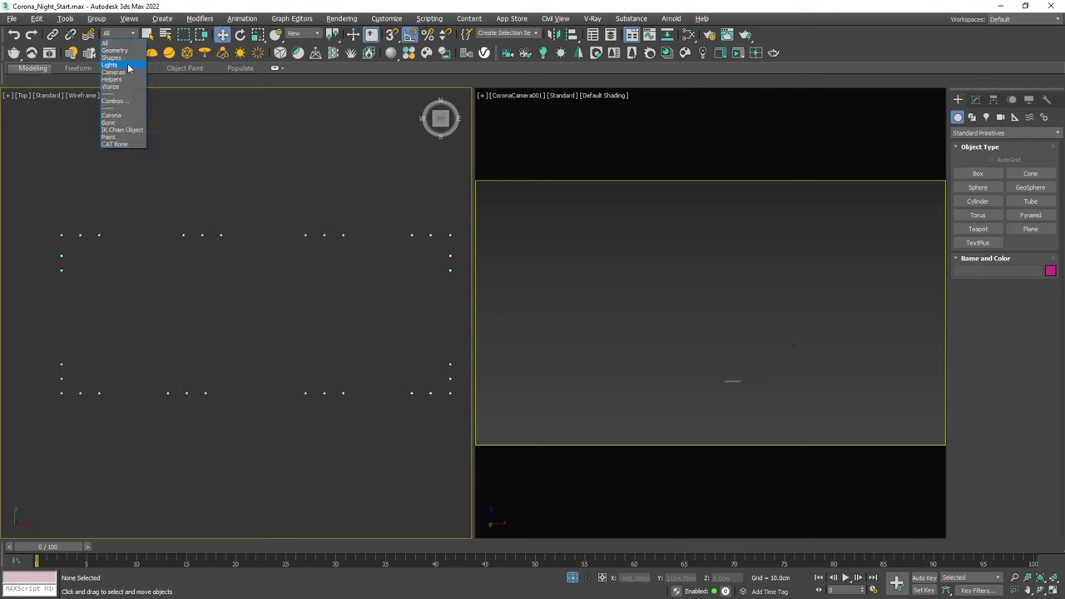
click(111, 65)
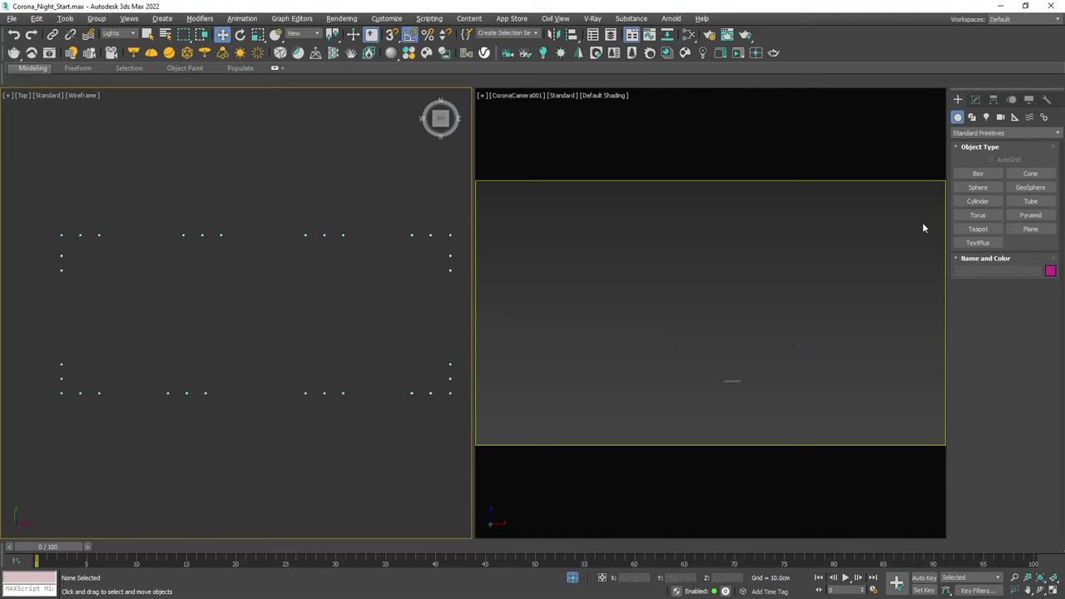
click(986, 117)
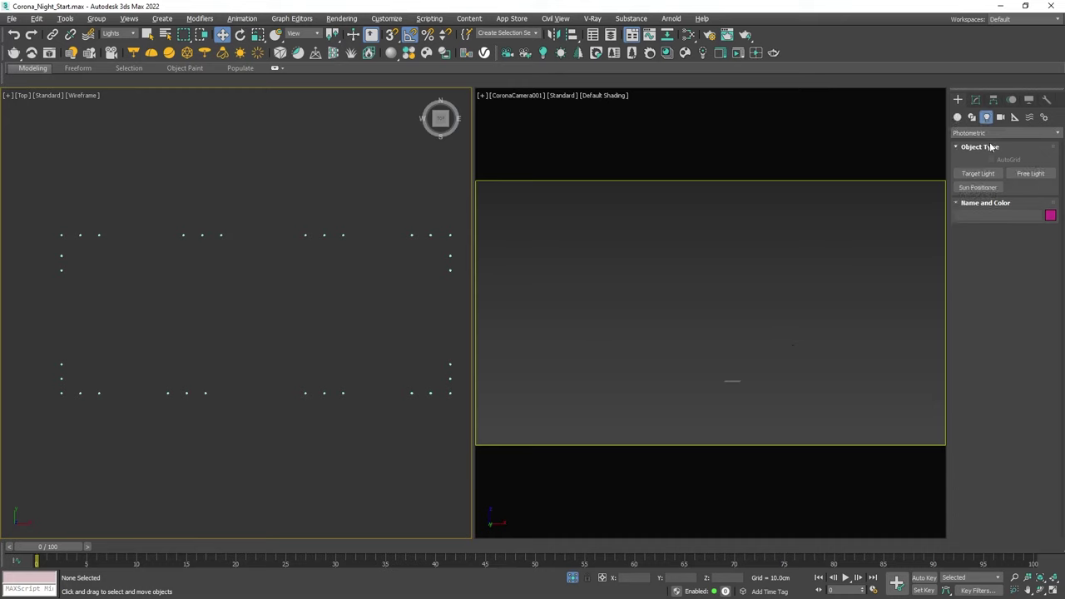
click(998, 133)
click(987, 161)
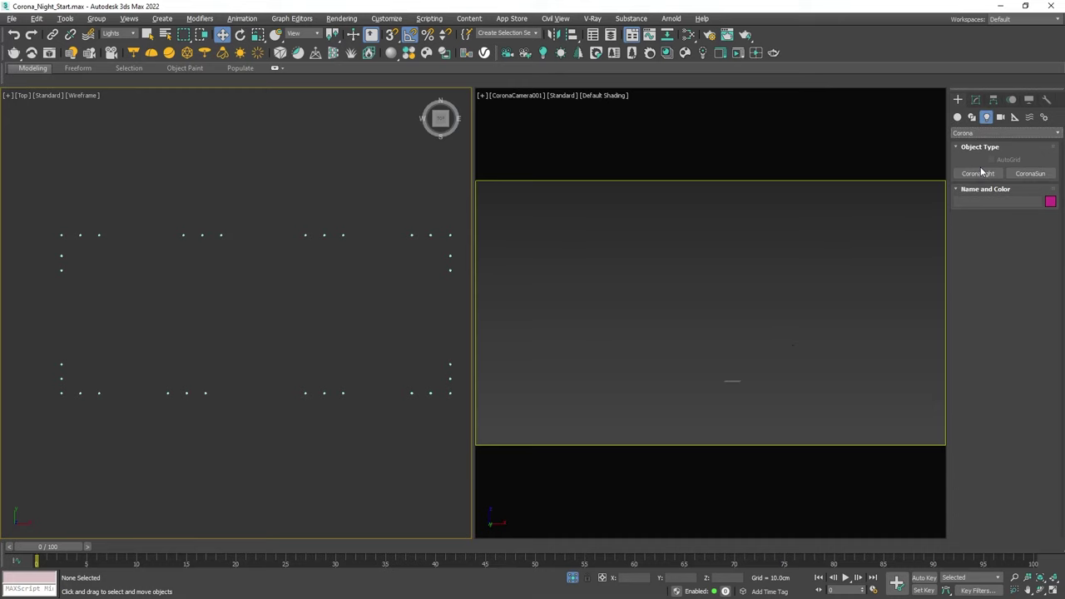
click(980, 173)
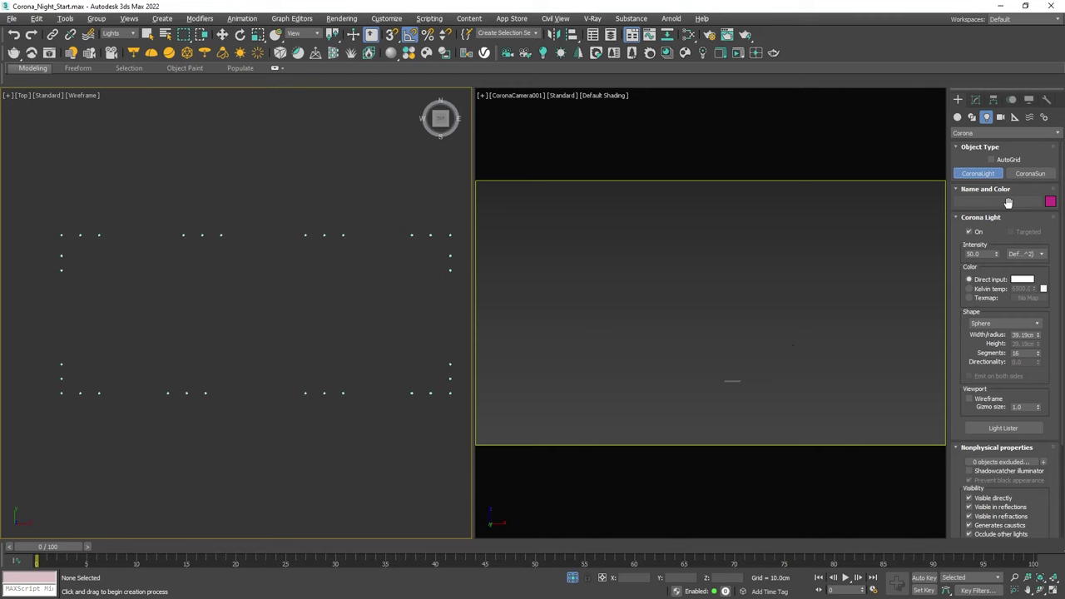
click(993, 323)
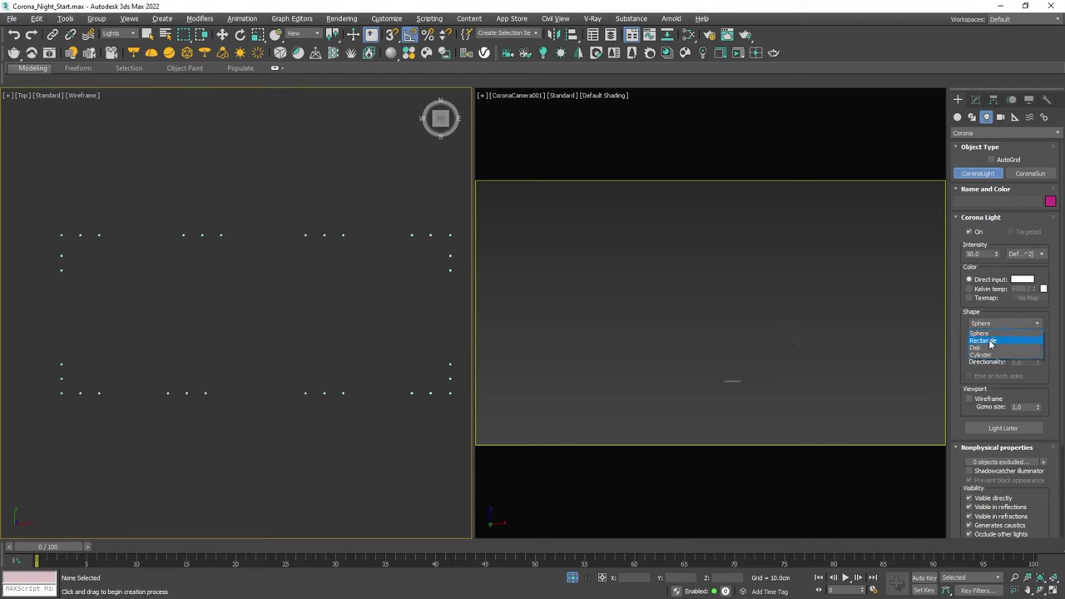
click(988, 347)
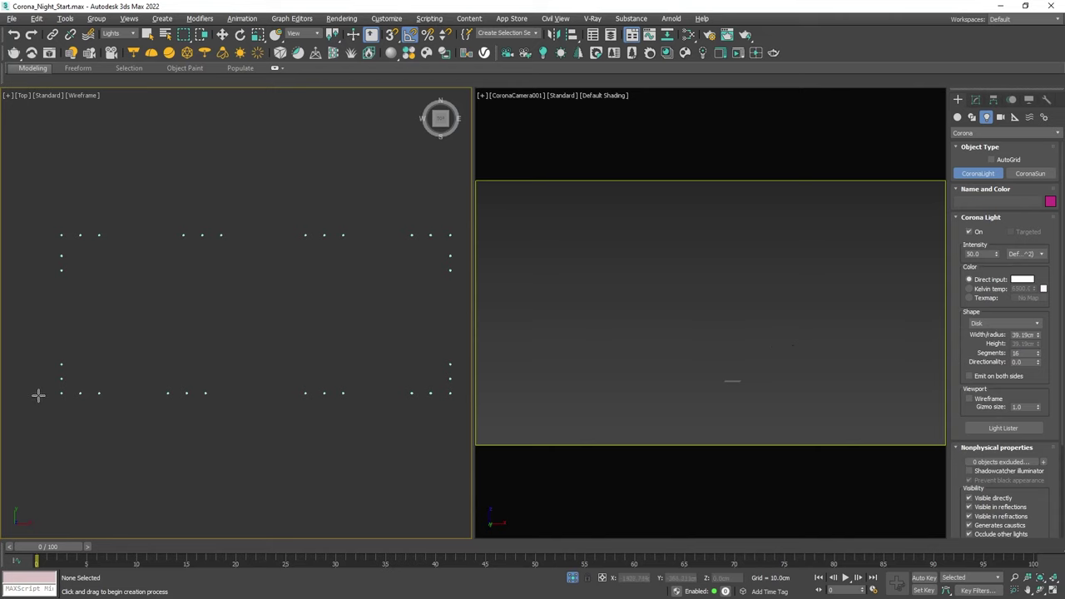
scroll(50, 393, up, 10)
scroll(207, 363, up, 6)
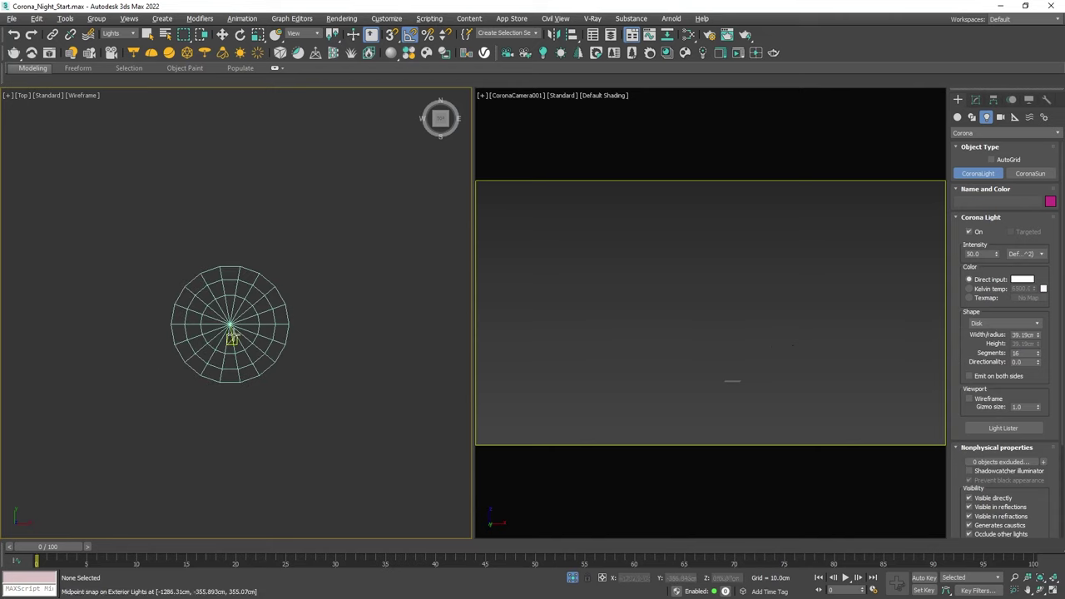
click(578, 336)
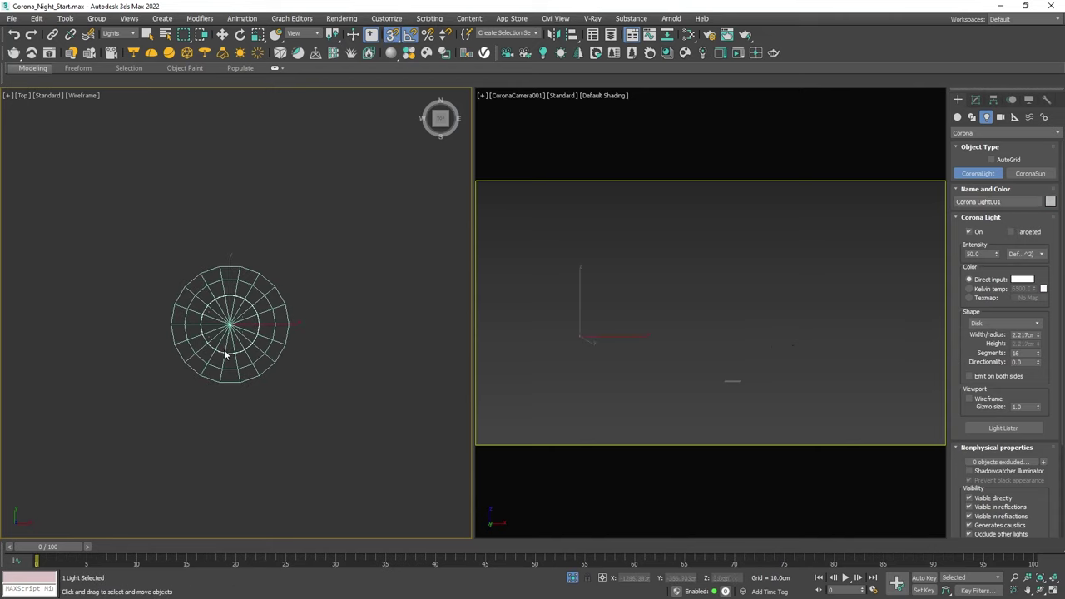
key(w)
Rename the new disk light Exterior_Light.
click(975, 99)
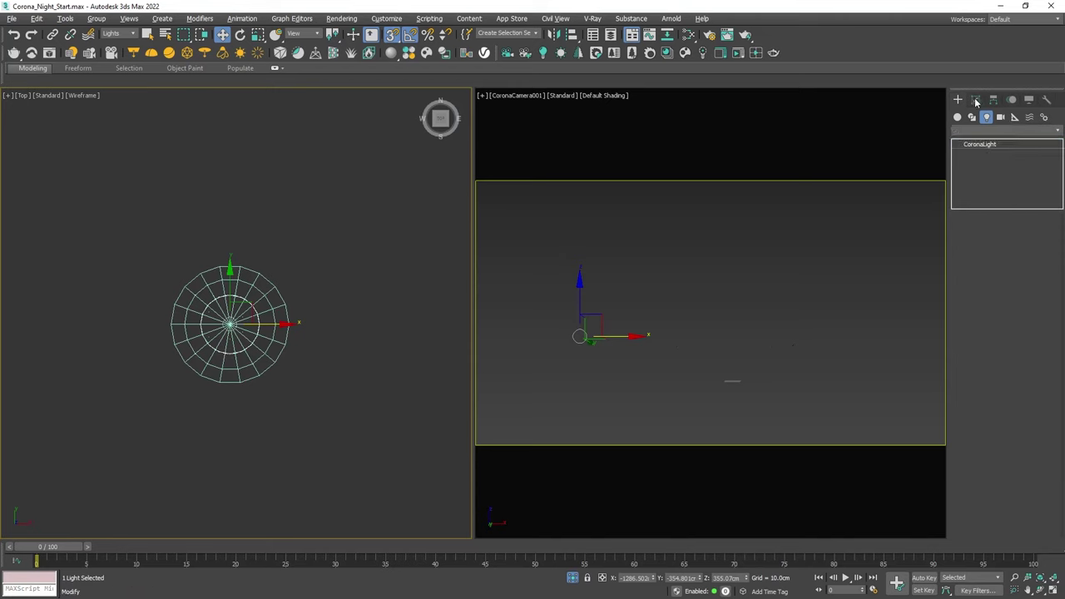
click(957, 116)
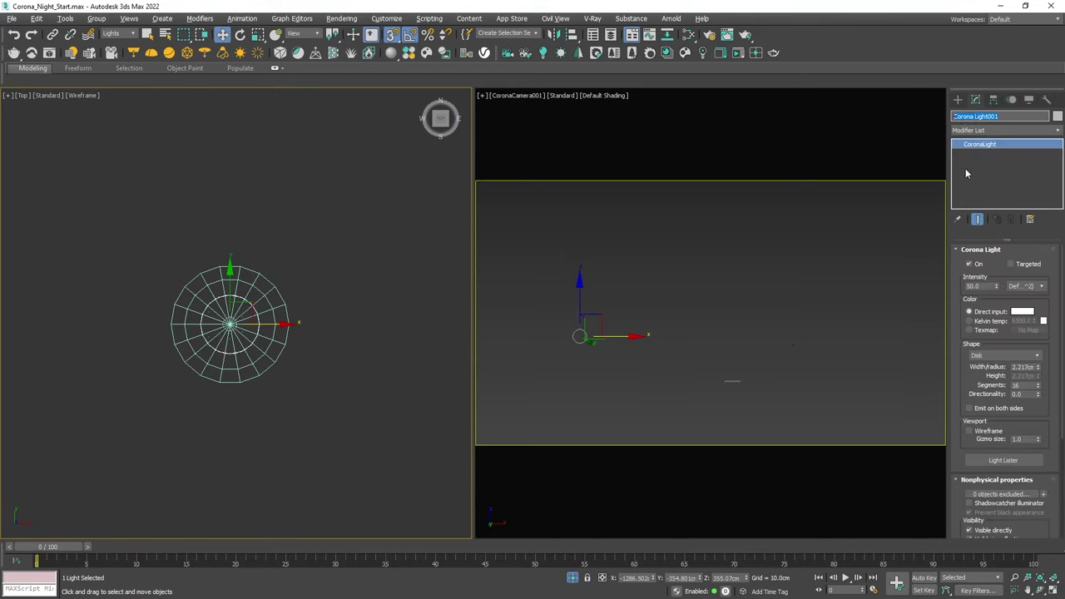
text(Exterior_Light)
Clone Exterior_Light along X as two instances, snapped to the spacing of the next fixtures in the lower row.
scroll(235, 306, down, 4)
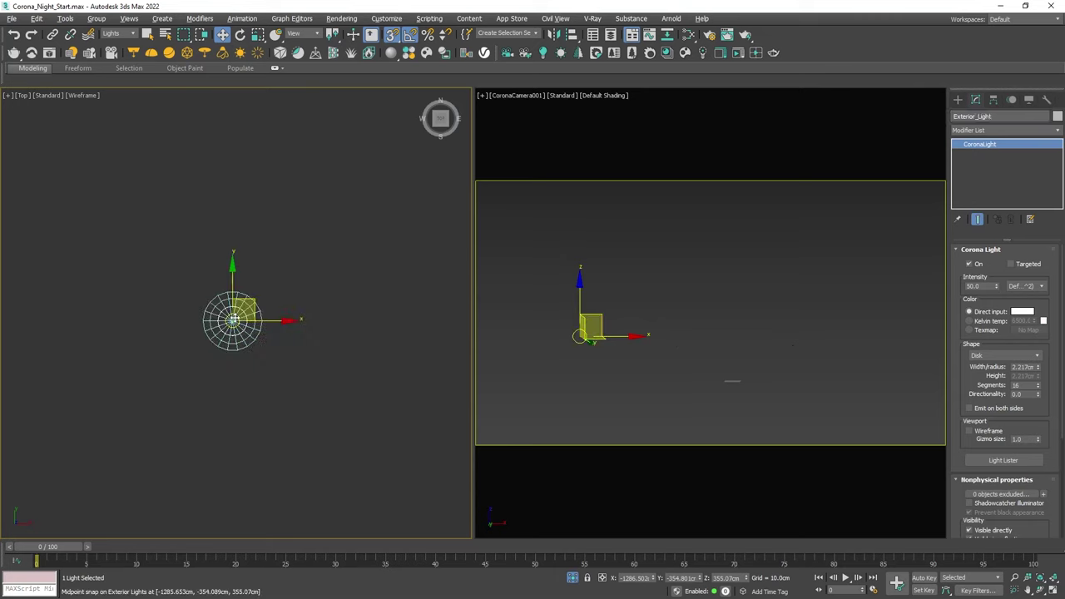
middle_drag(318, 342, 161, 349)
mouse_move(131, 336)
shift+mouse_down()
mouse_move(352, 361)
mouse_move(389, 333)
mouse_move(409, 336)
shift+mouse_up()
scroll(389, 333, up, 5)
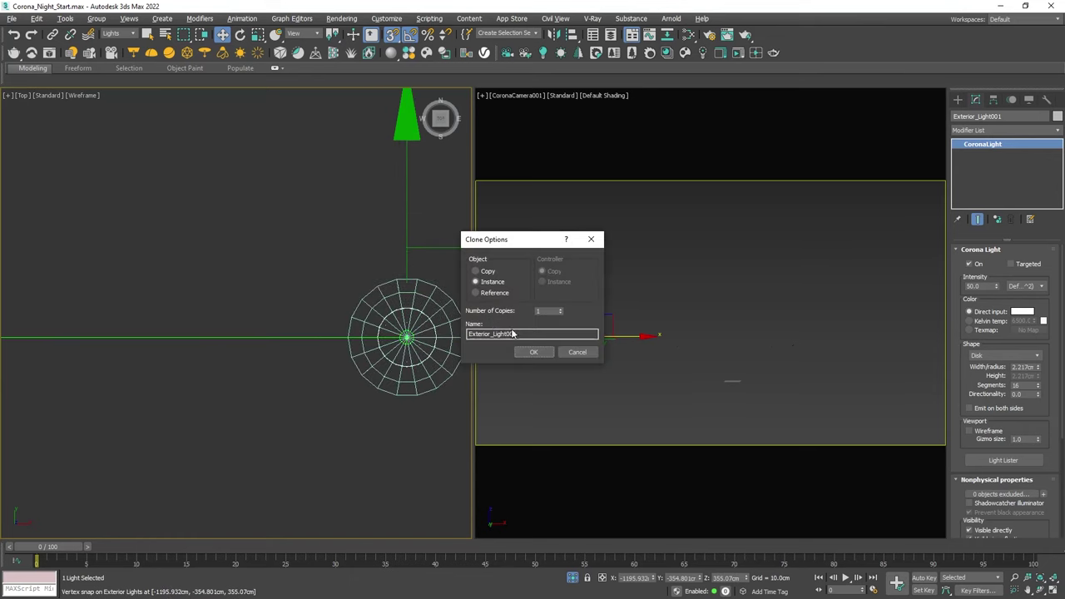
click(560, 310)
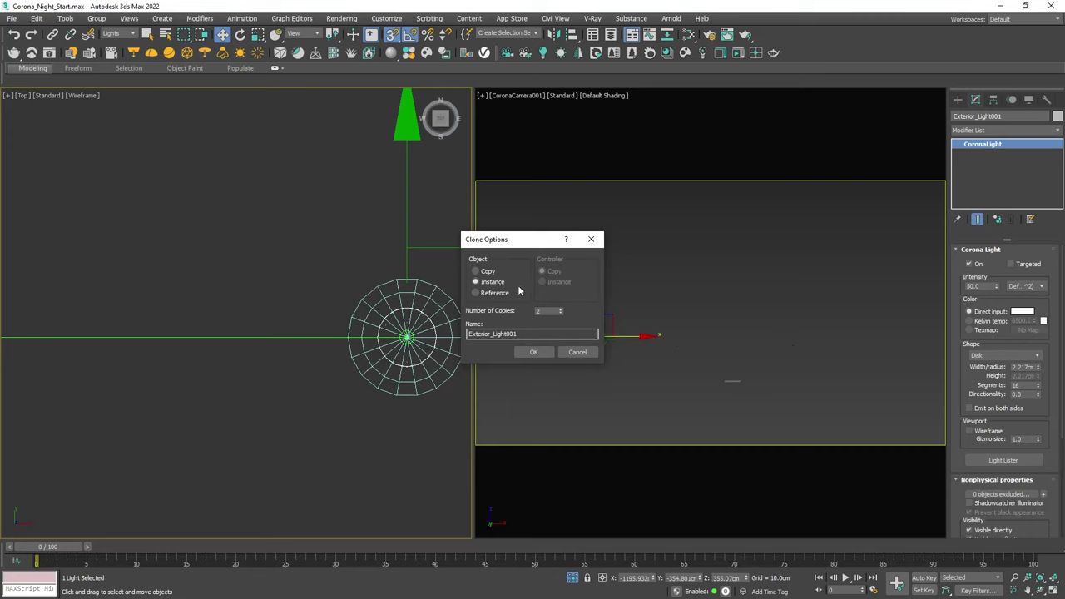
click(533, 352)
Select the first three lights of the lower row and clone them as instances, snapped to the next group of three fixtures.
scroll(213, 381, down, 3)
scroll(213, 378, down, 5)
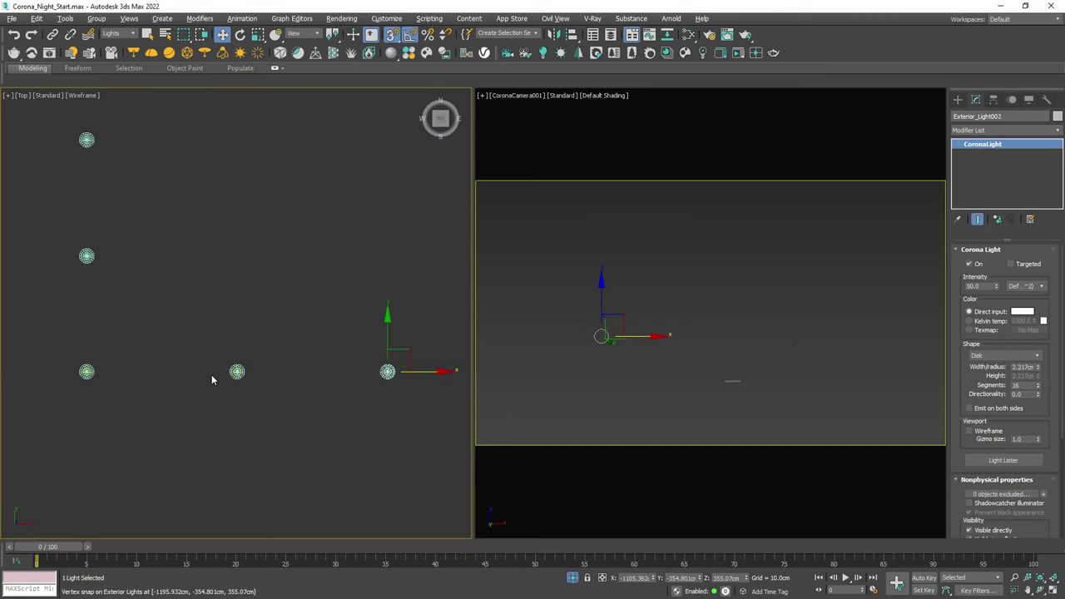
middle_drag(299, 381, 191, 374)
drag(102, 359, 178, 392)
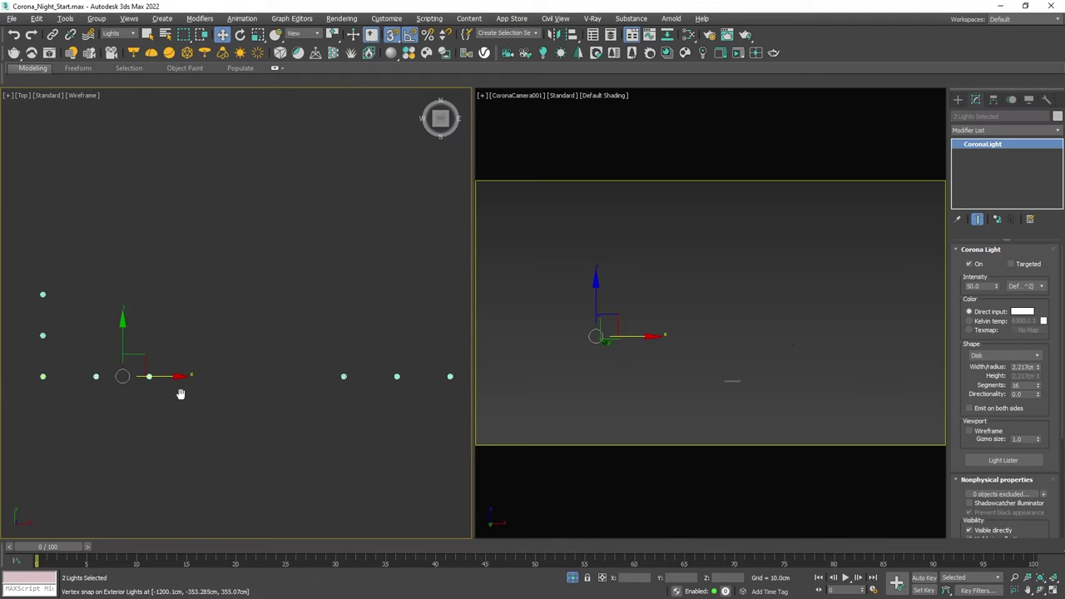
drag(387, 385, 337, 372)
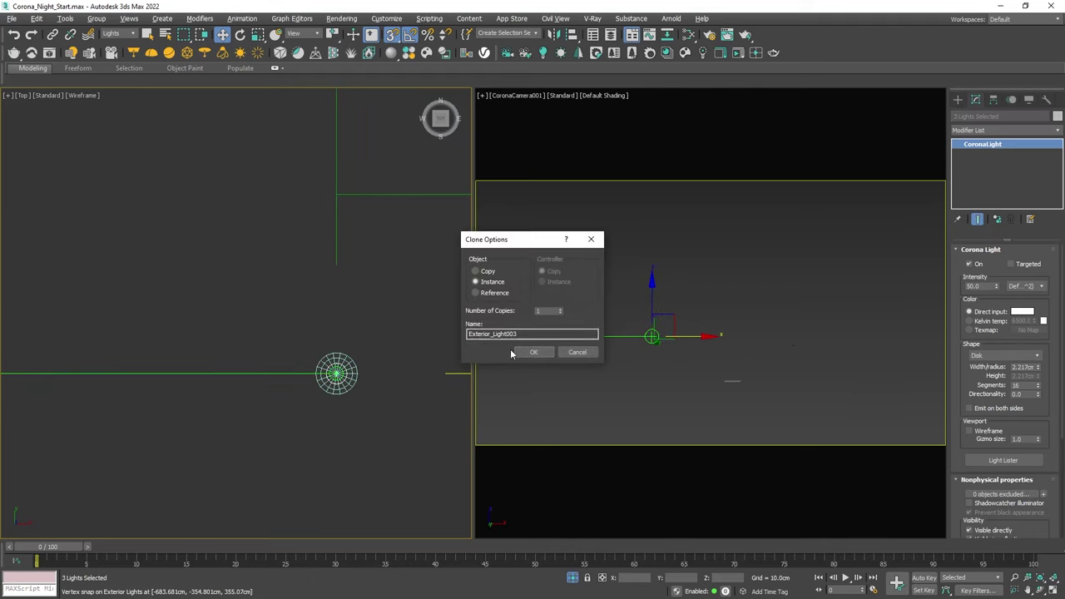
click(524, 352)
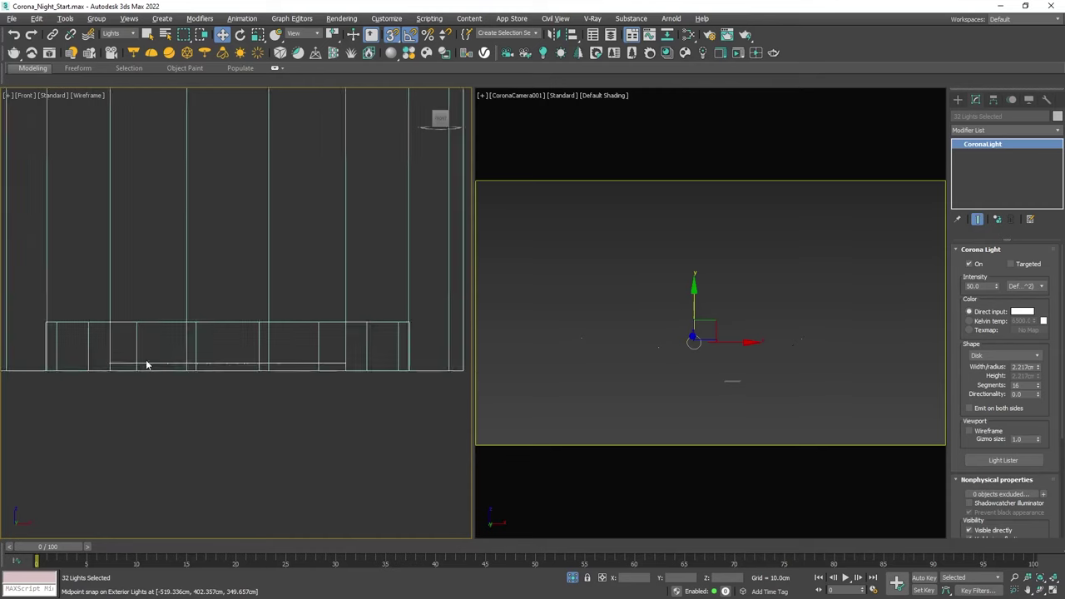
Deselect the exterior lights and exit isolation to show the whole scene.
key(shift+g)
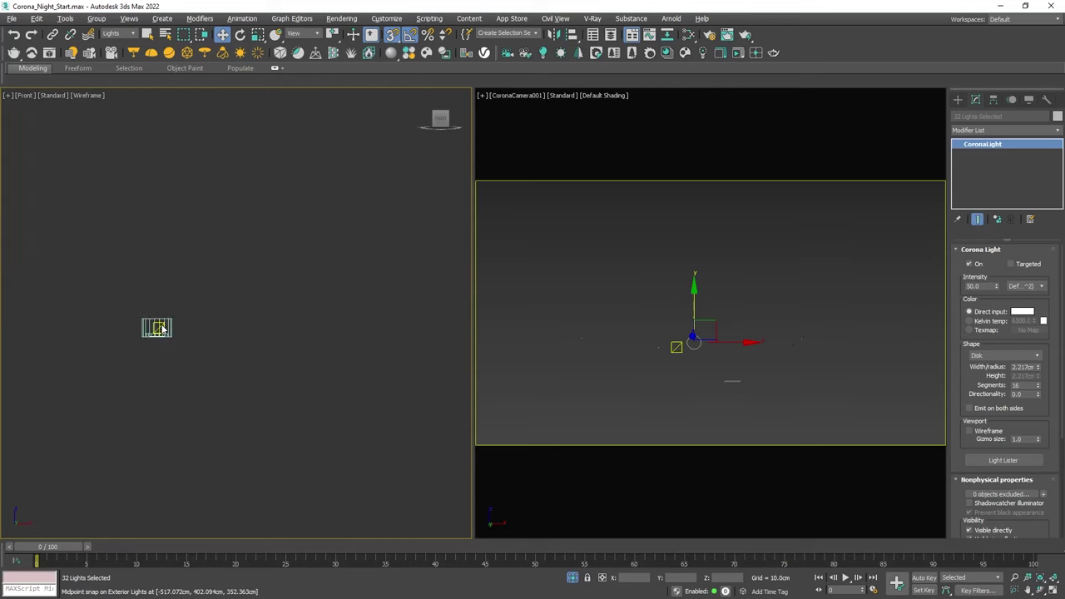
click(237, 370)
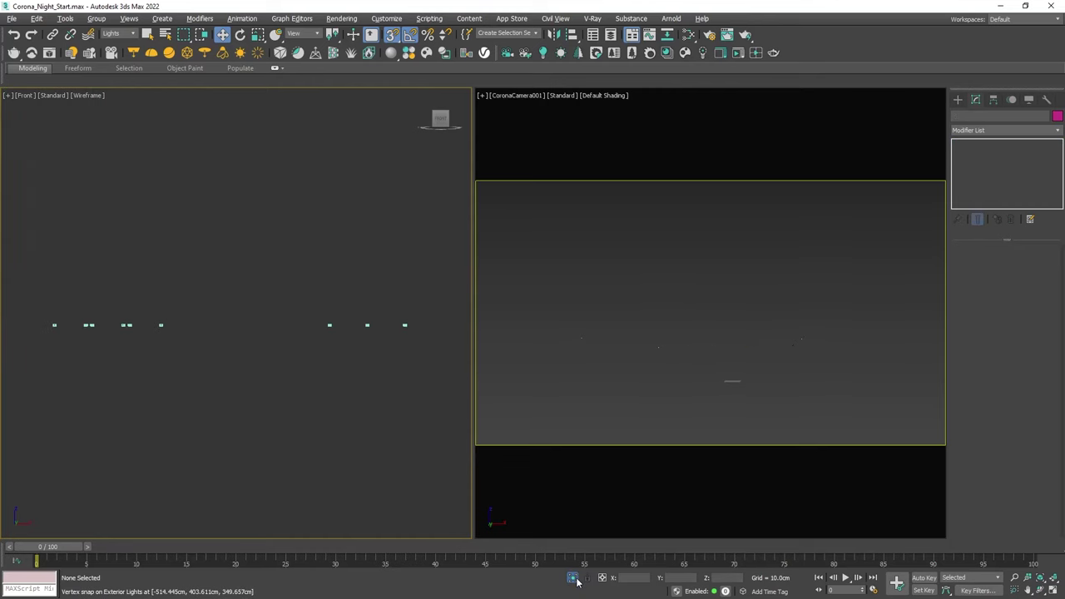
key(shift+g)
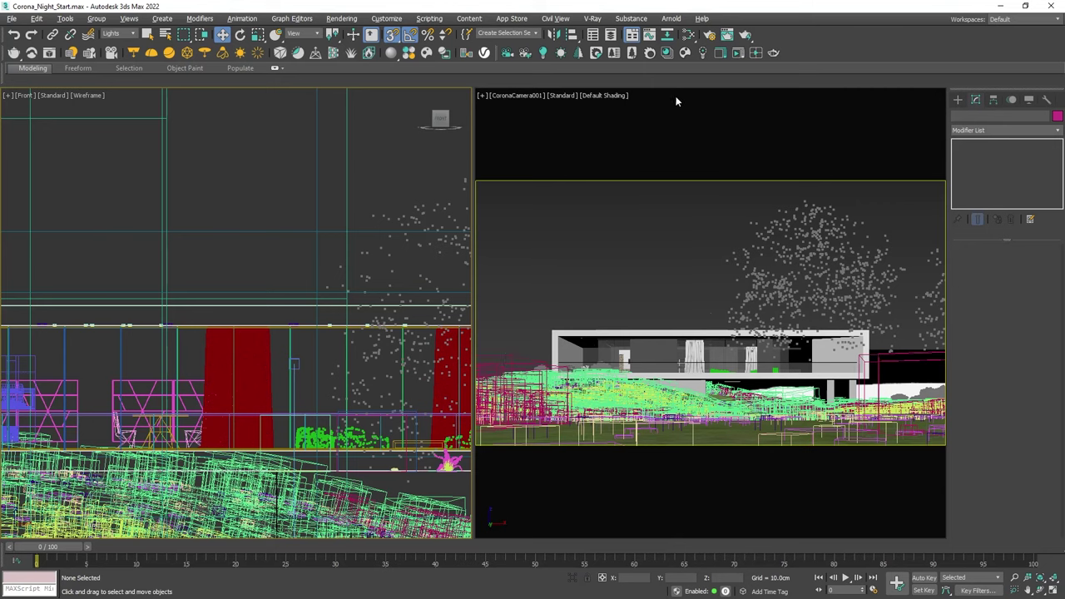
Start an interactive render and raise the selected exterior lights' intensity, trying 1000 and 50000 before settling on 200000.
click(737, 52)
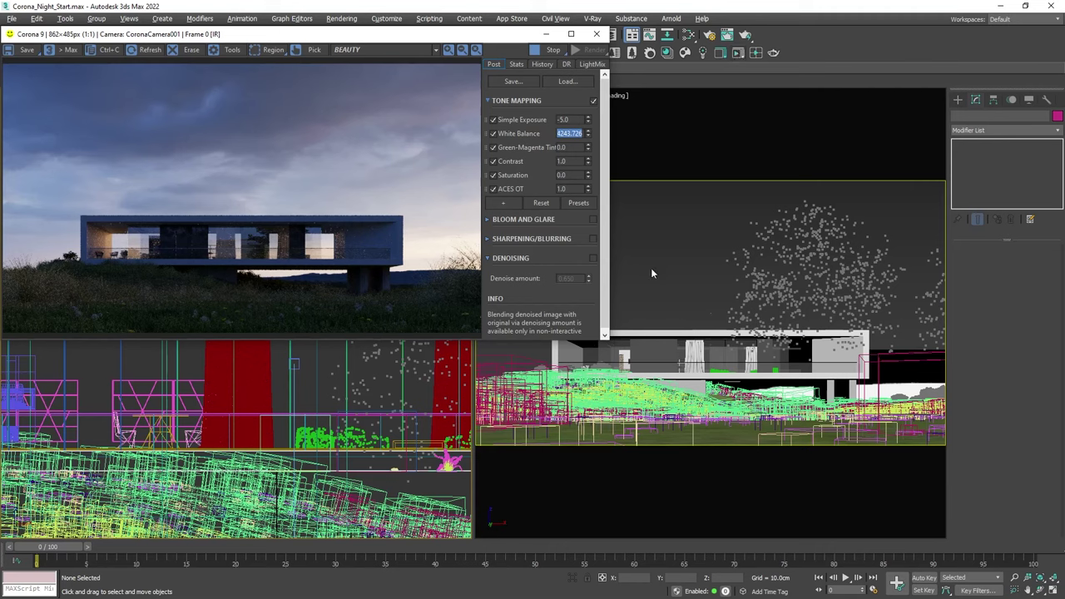
click(735, 347)
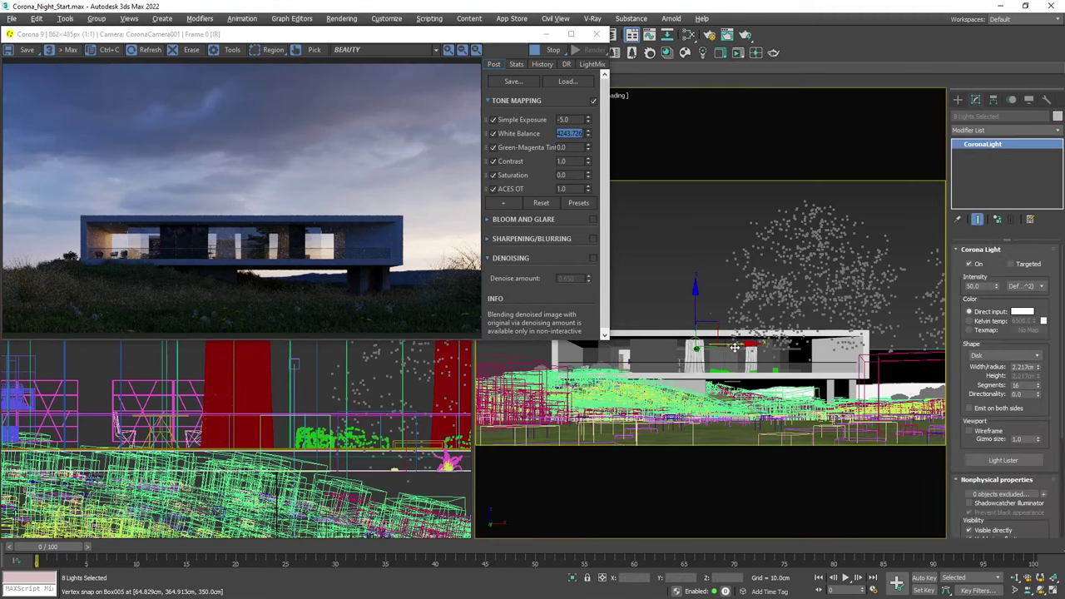
double_click(983, 284)
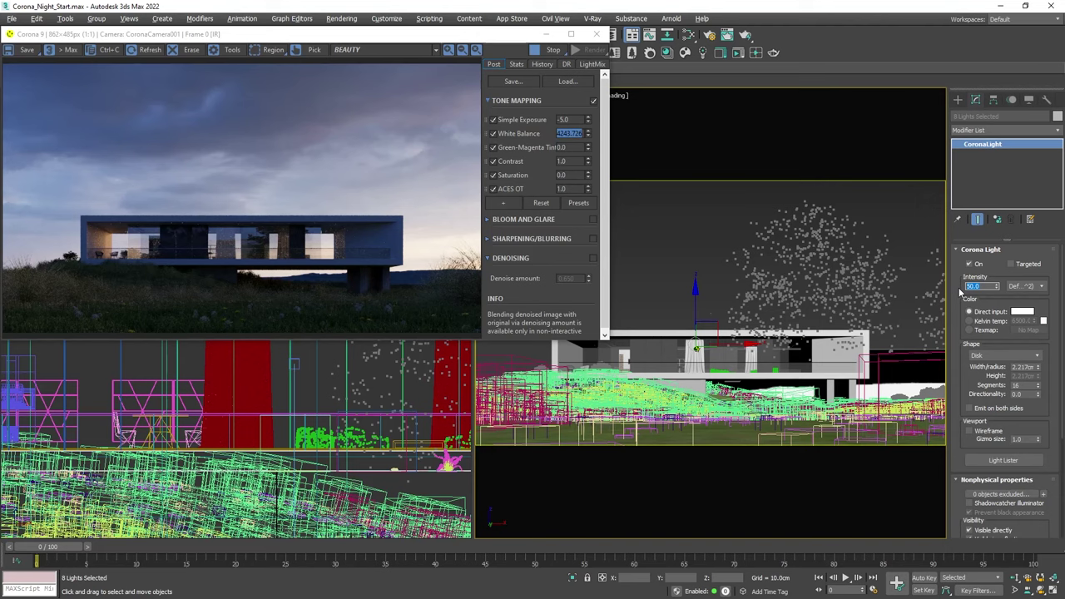
text(1000)
key(Return)
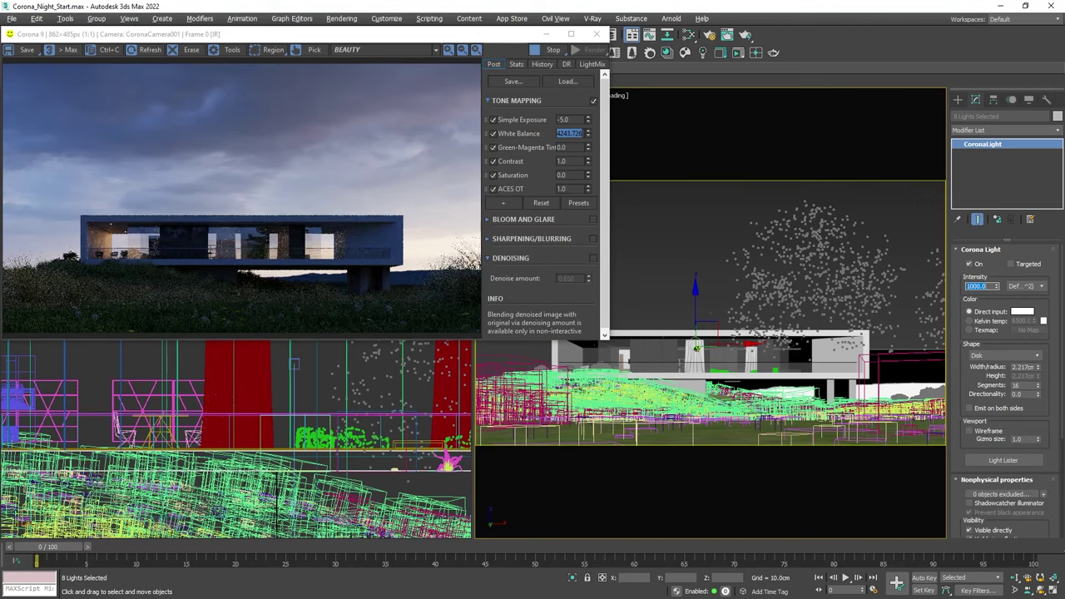
text(5000)
key(Return)
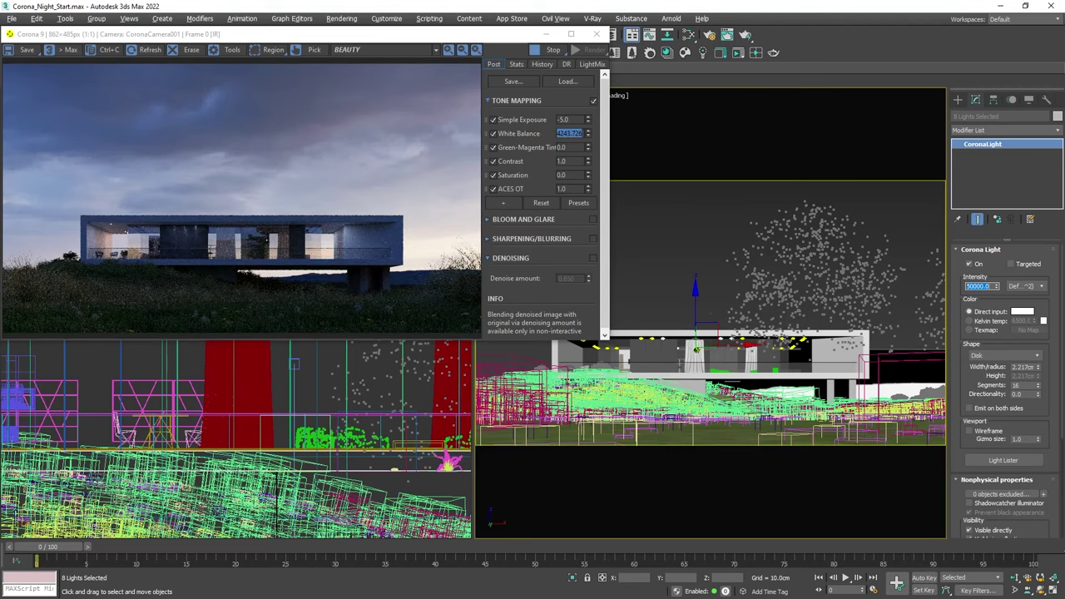
text(200000)
key(Return)
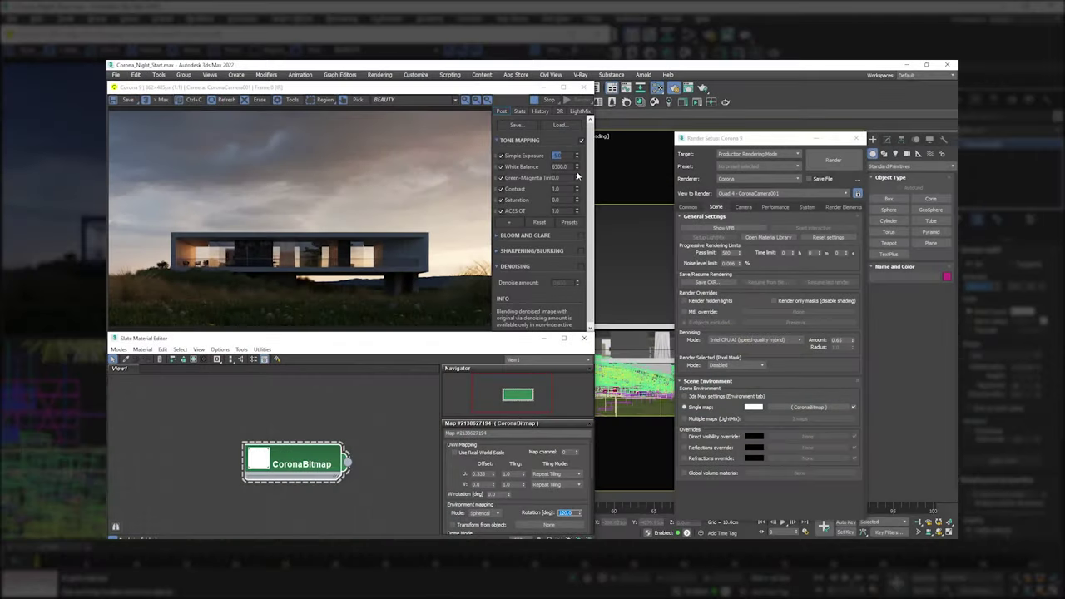
mouse_move(577, 168)
mouse_down()
mouse_move(581, 213)
mouse_move(577, 176)
mouse_up()
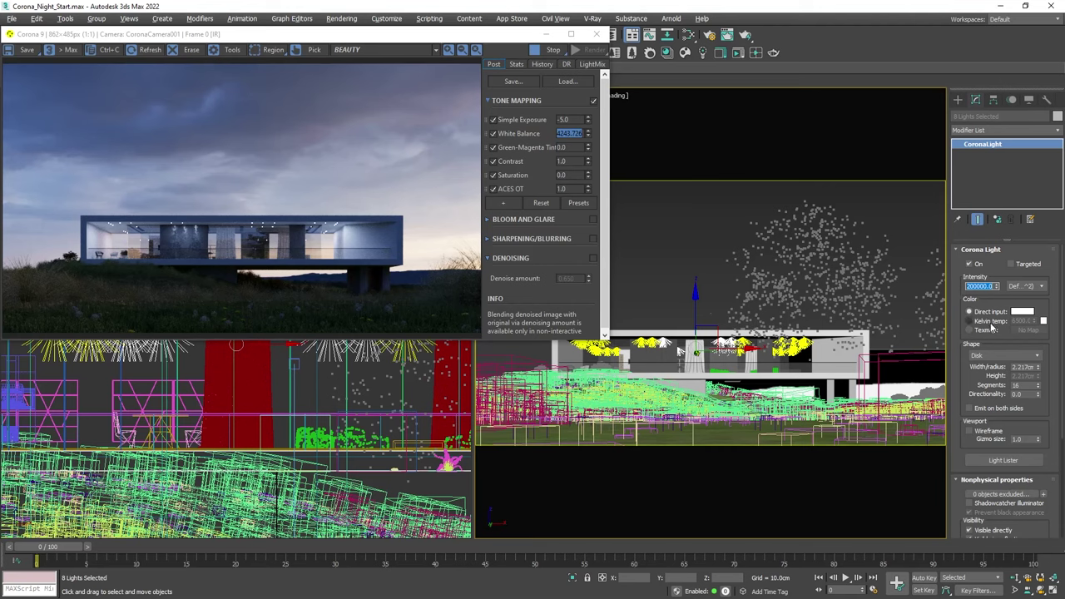
Set the exterior lights' color to a Kelvin temperature of 3000 and their disk radius to 3 cm.
click(991, 327)
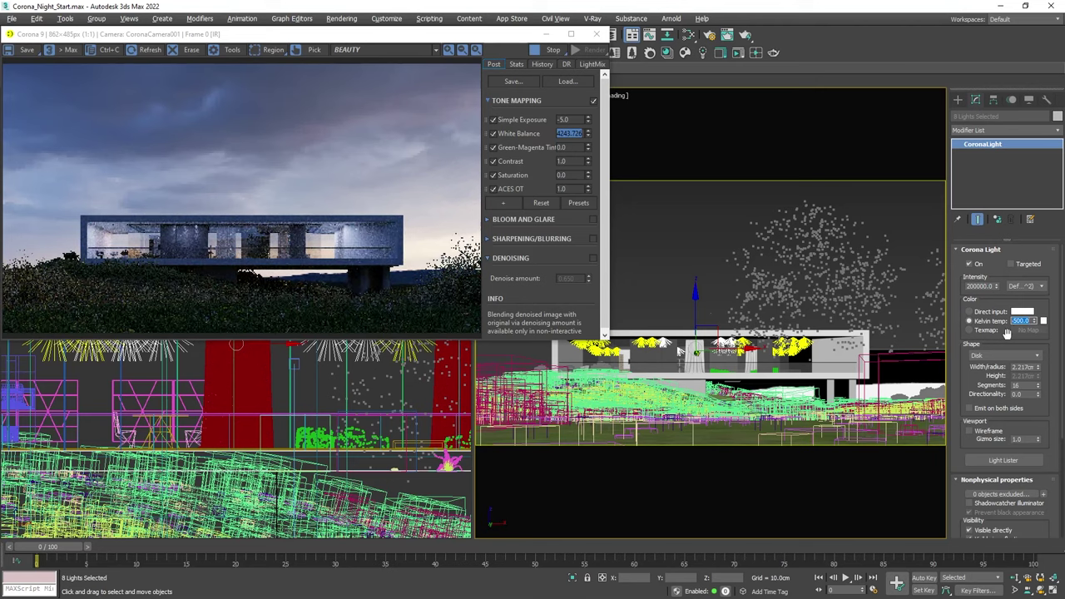
text(3000)
key(Return)
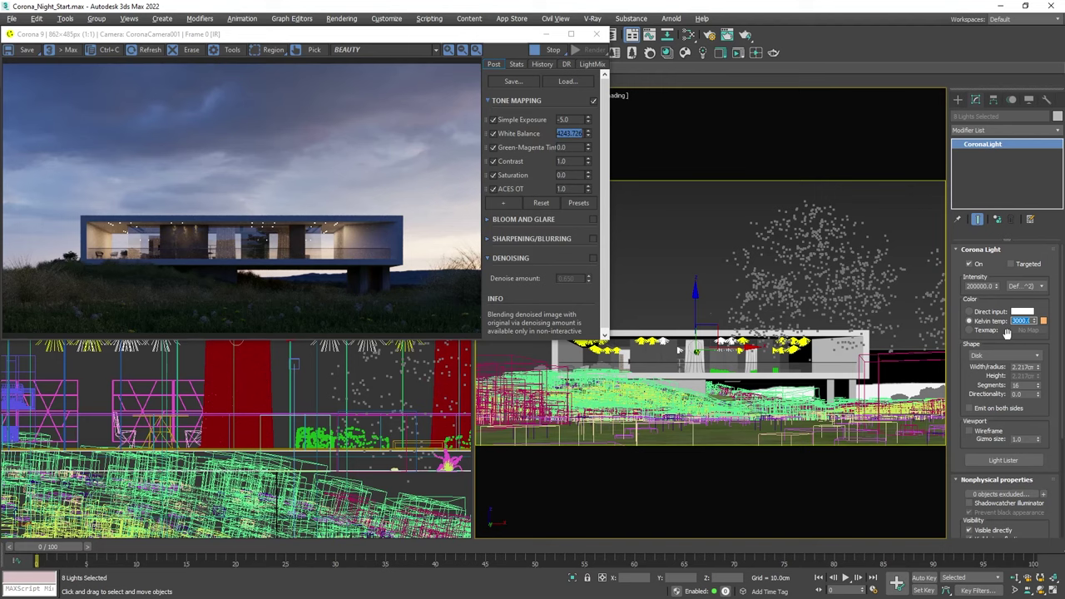
click(1021, 367)
text(3)
key(Return)
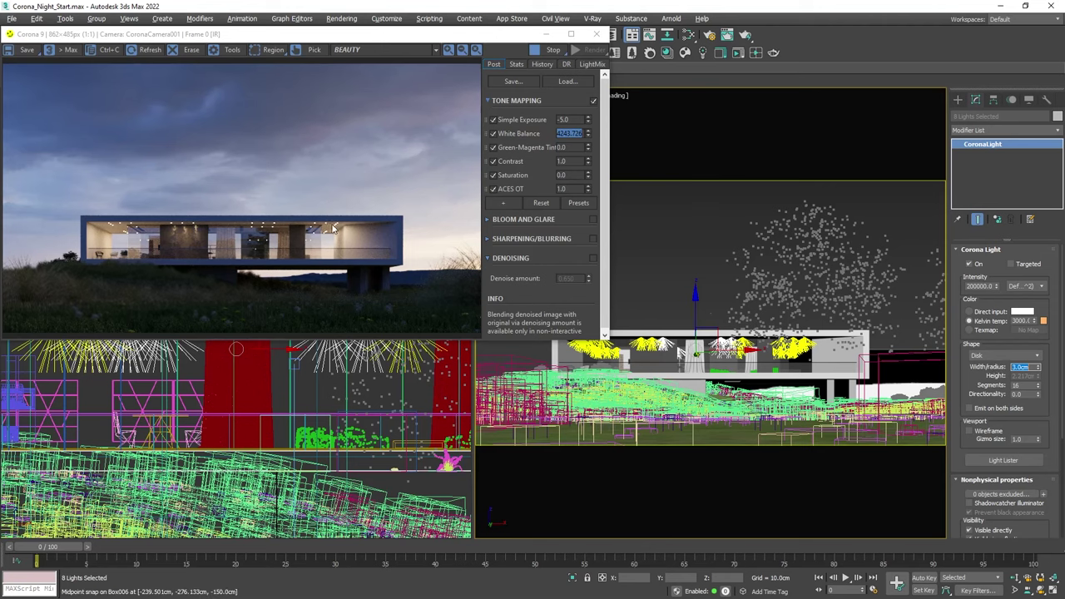
Enable Bloom and Glare for the render and set both the bloom intensity and the glare intensity to 0.3.
click(593, 221)
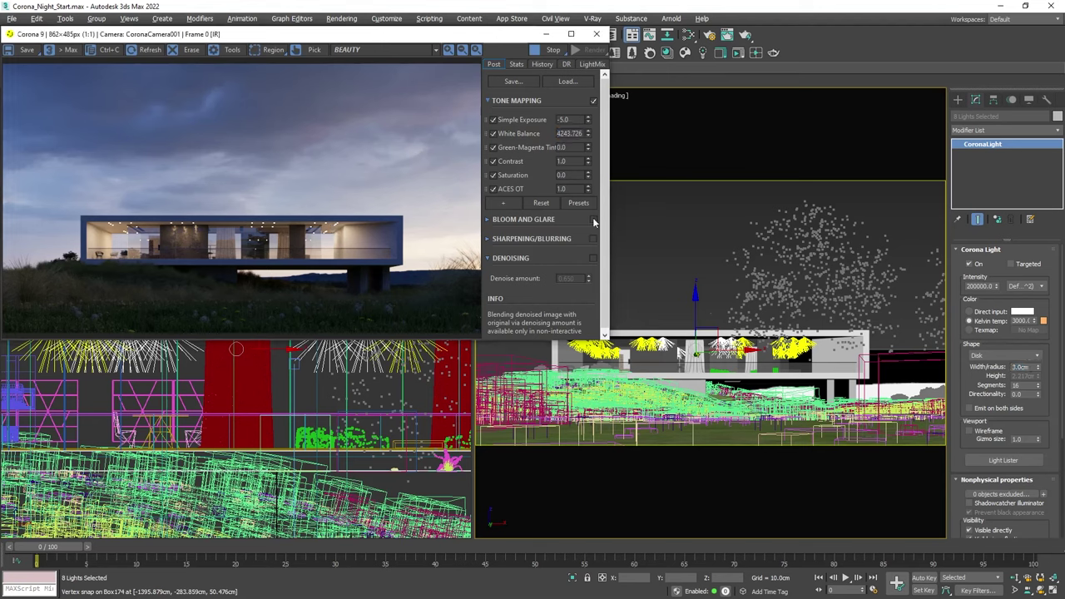
click(593, 220)
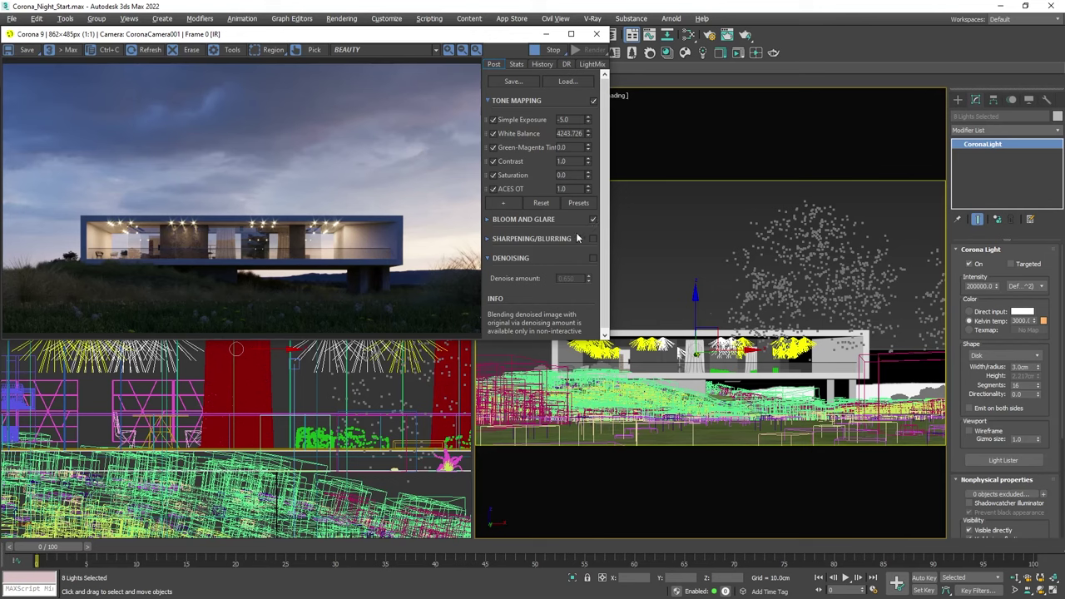
click(489, 219)
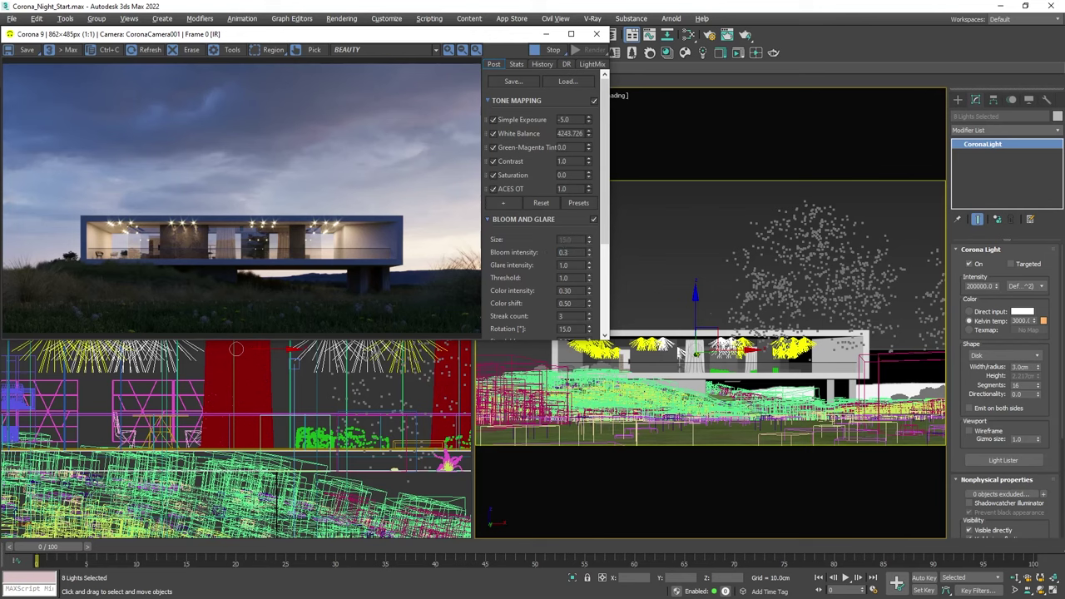
key(Tab)
text(0.3)
key(Return)
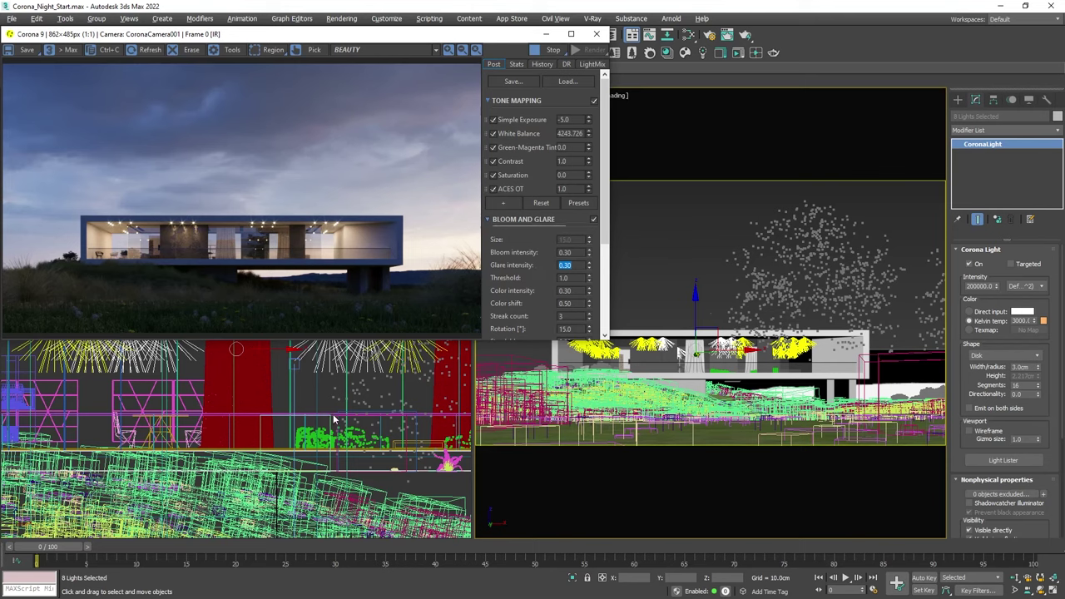
Create a Corona disk light with a radius of about 7.1 cm centred on the round ceiling fixture in the top view.
middle_drag(335, 418, 329, 489)
key(t)
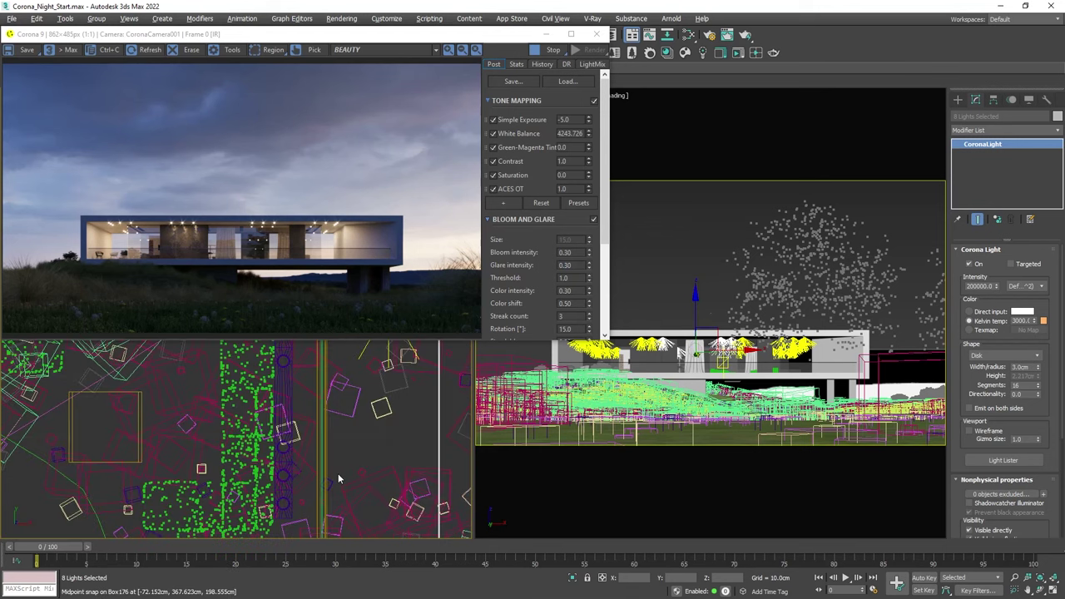
scroll(337, 473, up, 10)
middle_drag(277, 497, 335, 452)
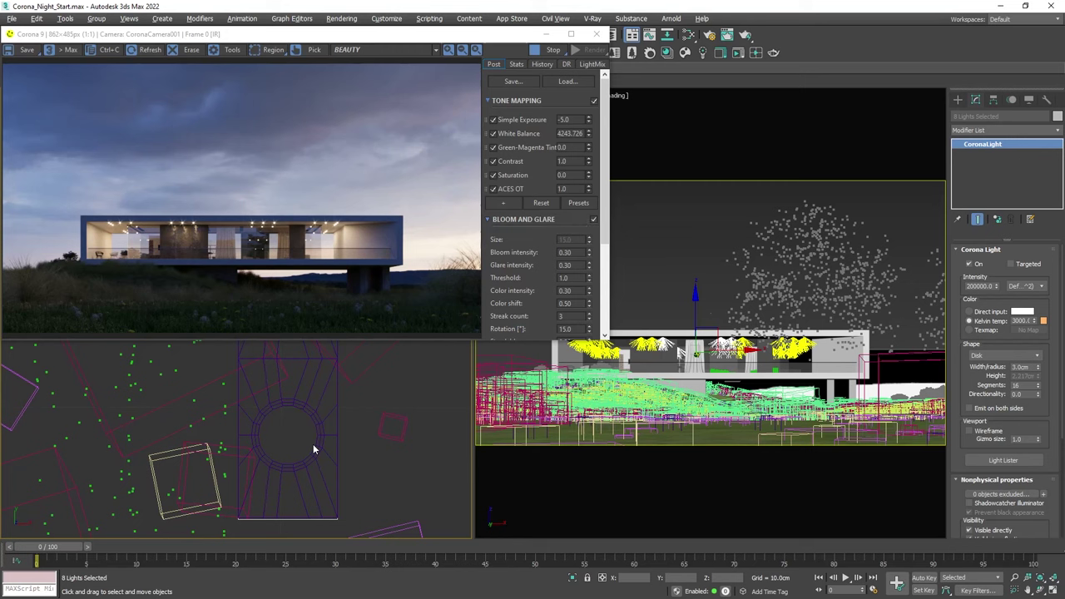
click(957, 99)
click(978, 173)
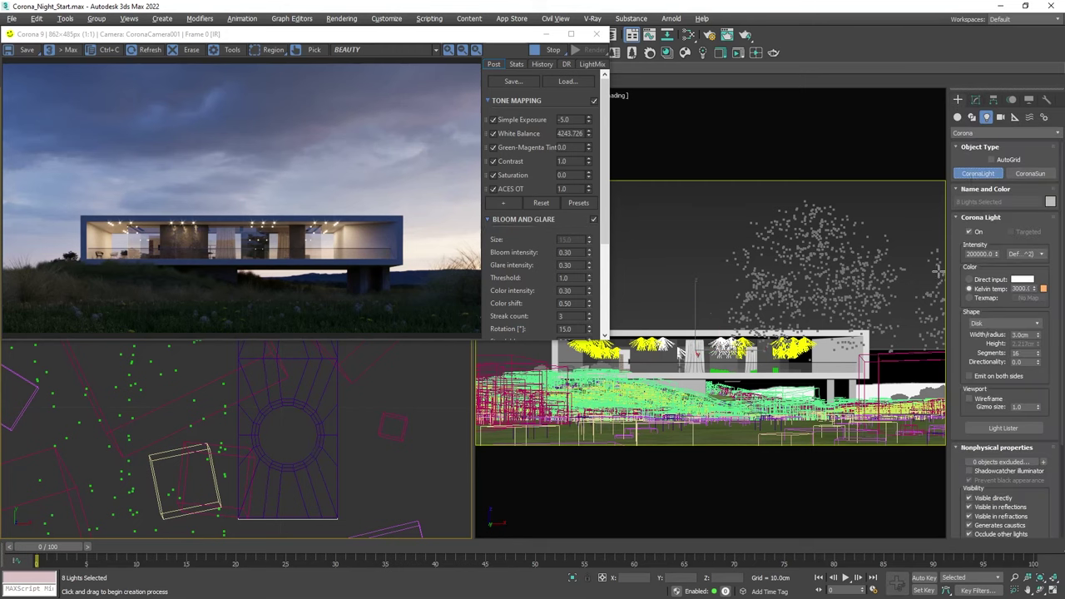
scroll(290, 418, up, 3)
click(290, 418)
key(w)
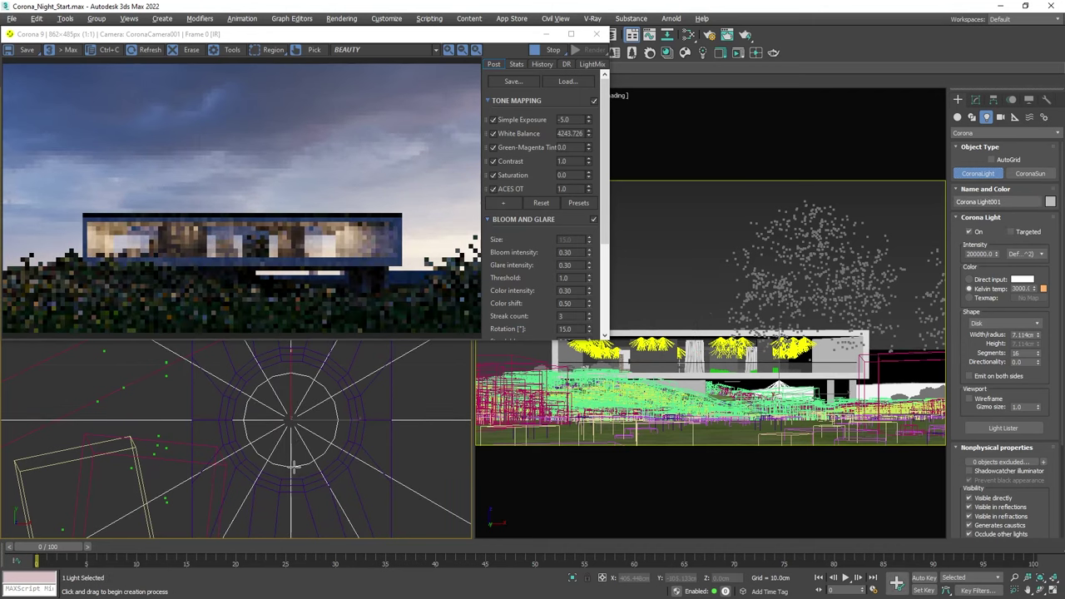
Raise the new disk light in the front view to the house ceiling, at a height of about 351 cm.
key(f)
scroll(290, 449, up, 3)
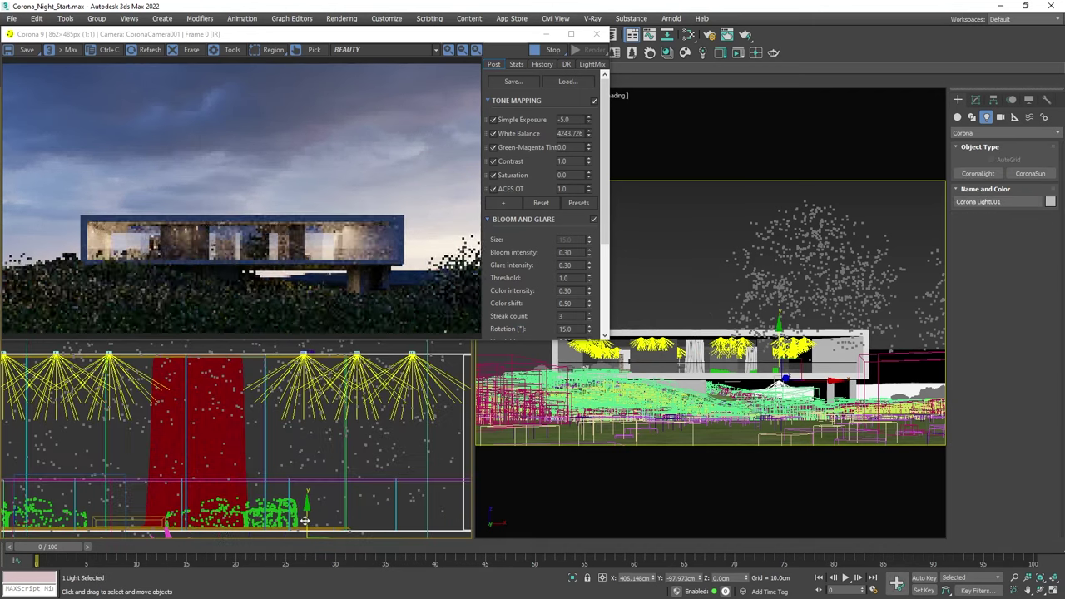
drag(290, 516, 290, 479)
click(287, 482)
key(p)
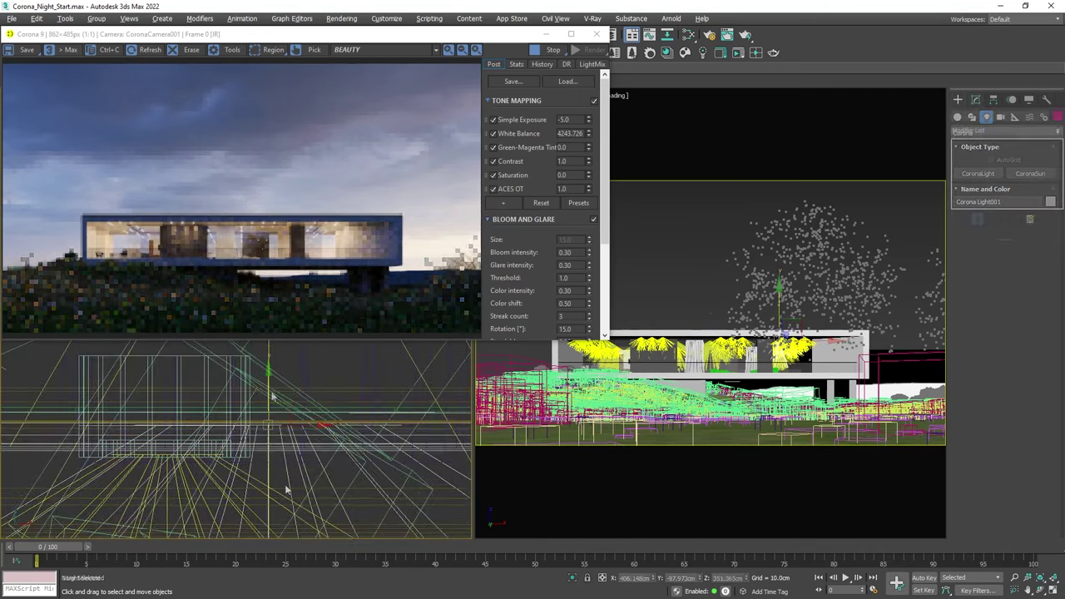
scroll(285, 484, up, 3)
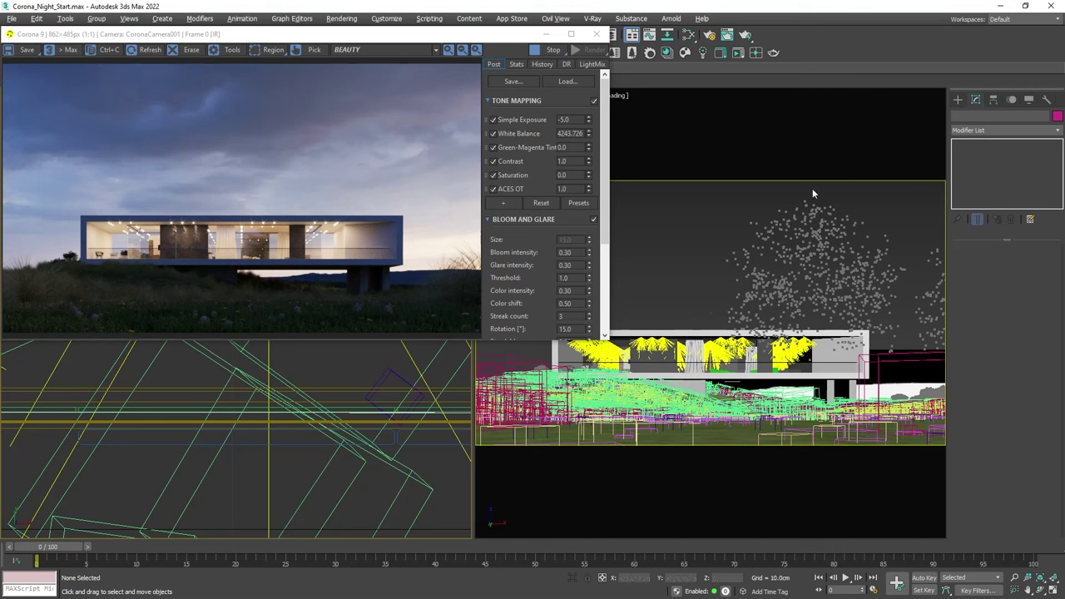
Create a sphere-shaped Corona light with a radius of about 12.4 cm in front of the house.
click(956, 100)
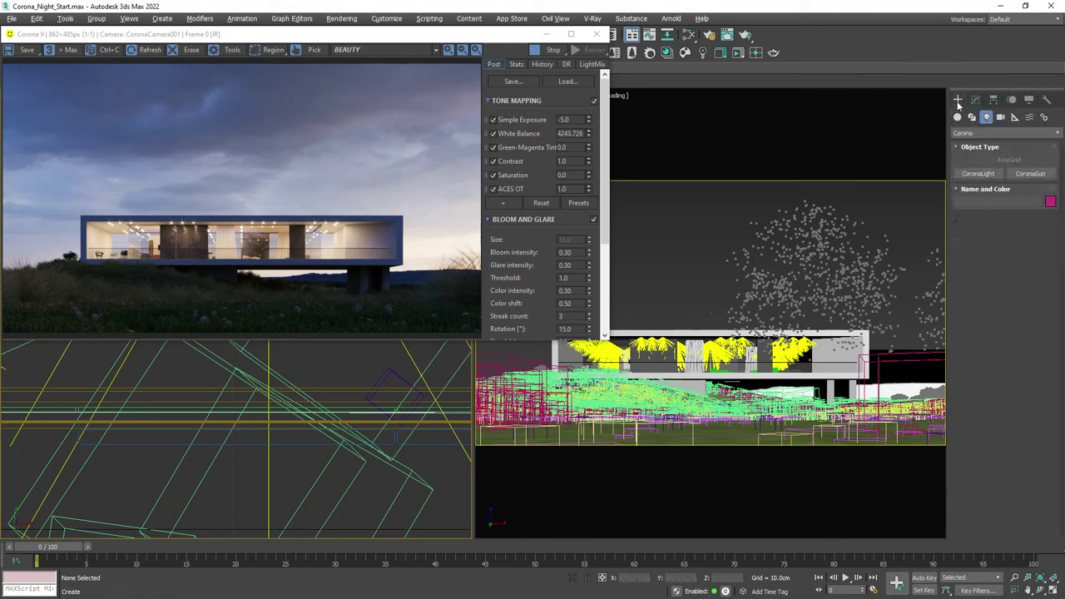
click(977, 173)
click(991, 322)
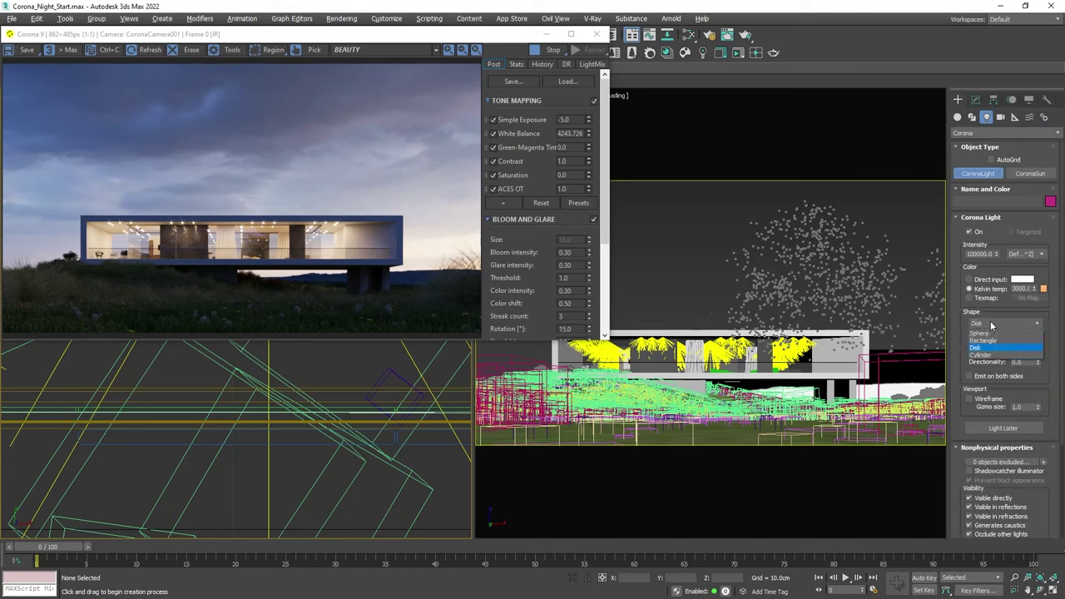
click(994, 332)
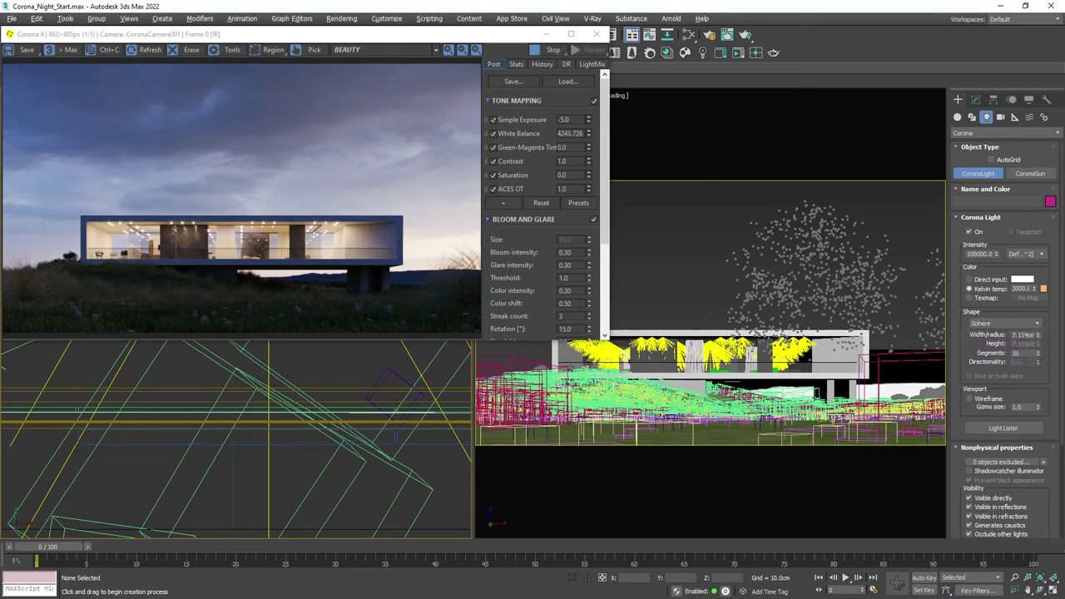
mouse_move(257, 468)
mouse_down()
mouse_move(273, 470)
mouse_move(258, 456)
mouse_up()
right_click(274, 468)
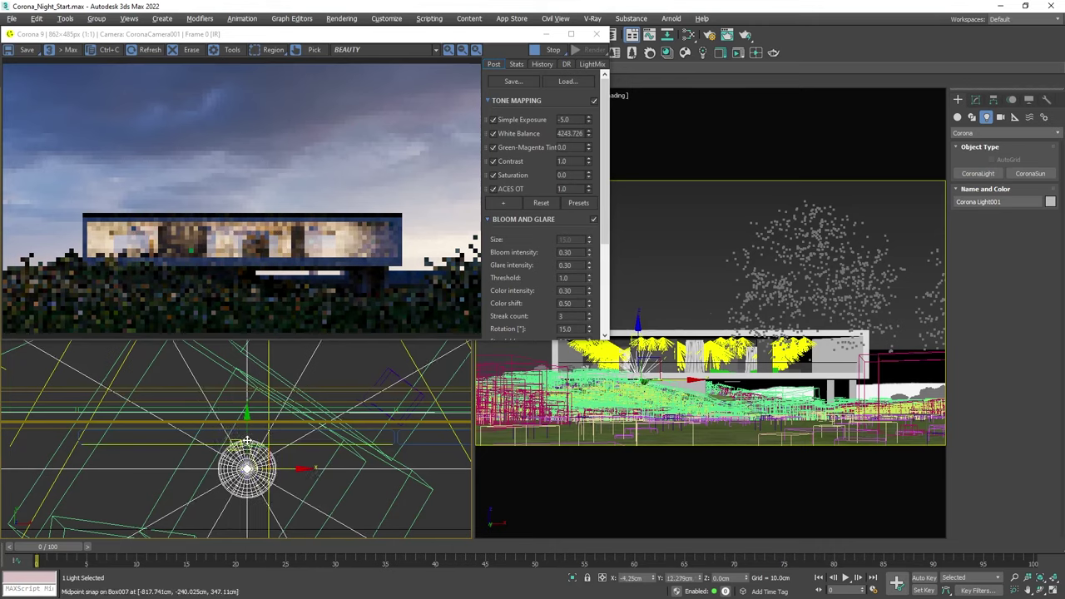
Raise the sphere light in the front view to floor level, at a height of about 63 cm.
key(f)
alt+middle_drag(125, 441, 125, 425)
drag(124, 425, 122, 351)
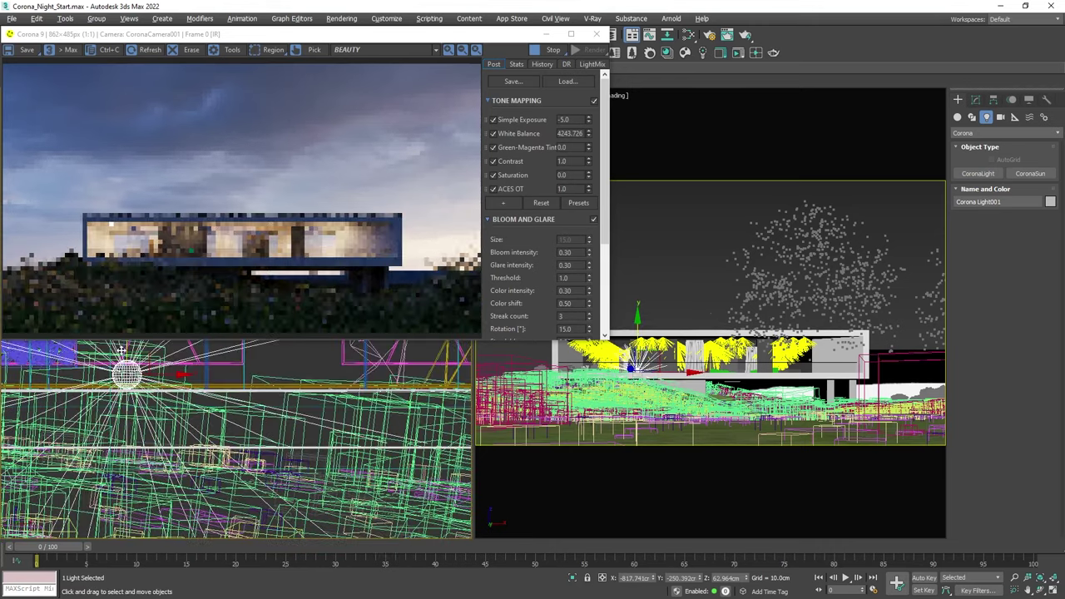
key(z)
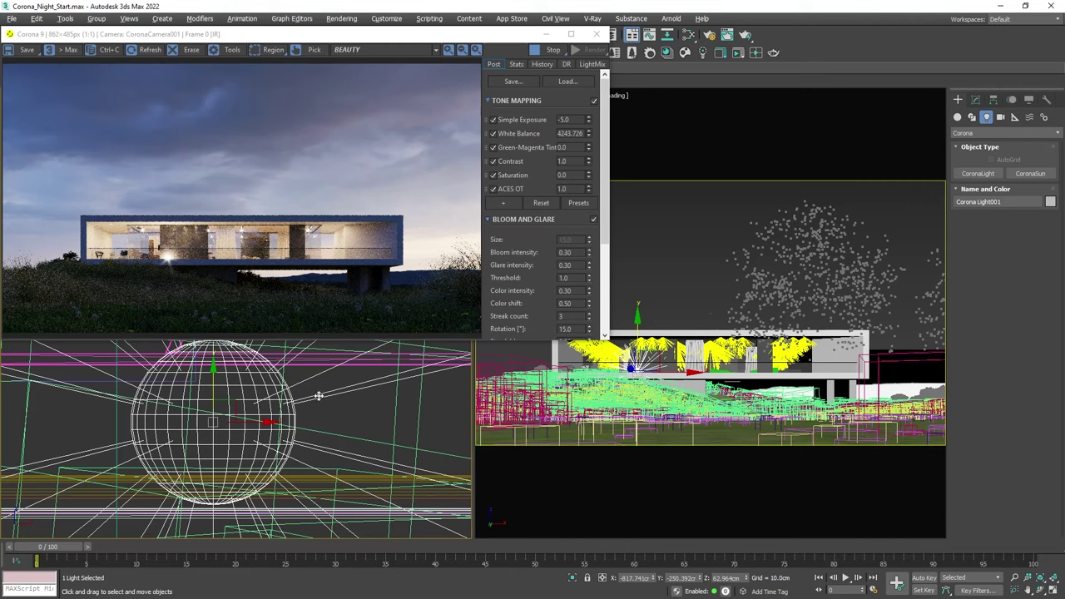
Turn off Bloom and Glare for the render and set the sphere light's intensity to 1000.
click(593, 219)
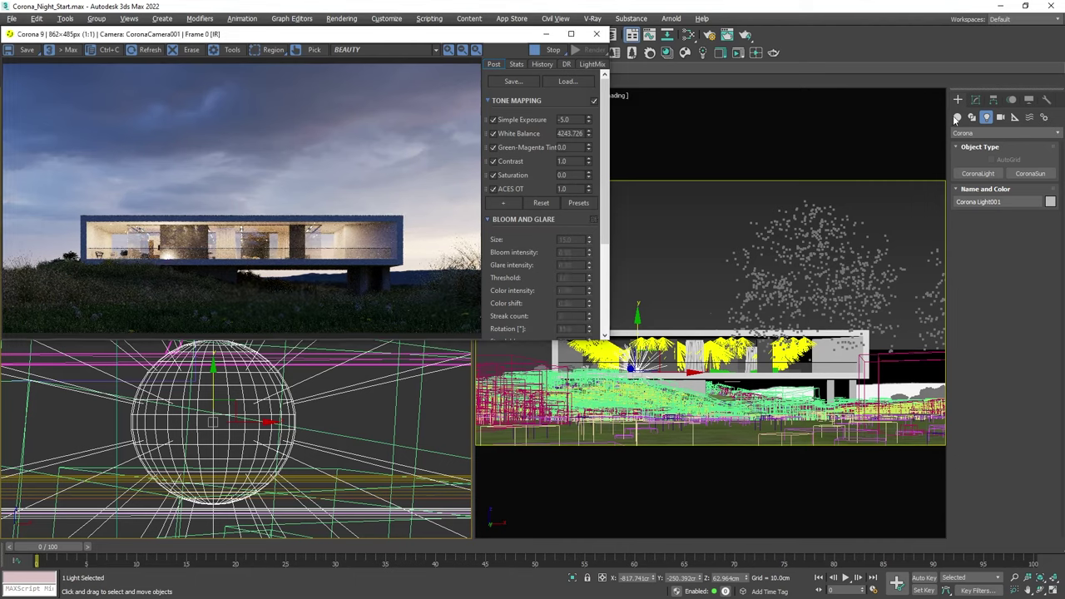
click(975, 99)
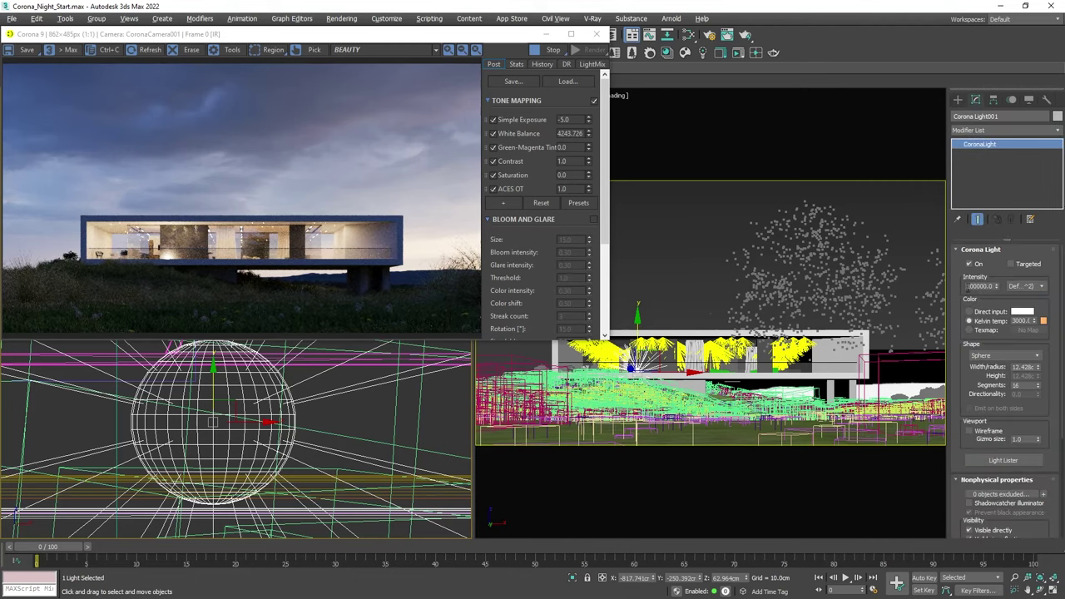
double_click(968, 285)
text(10)
key(Return)
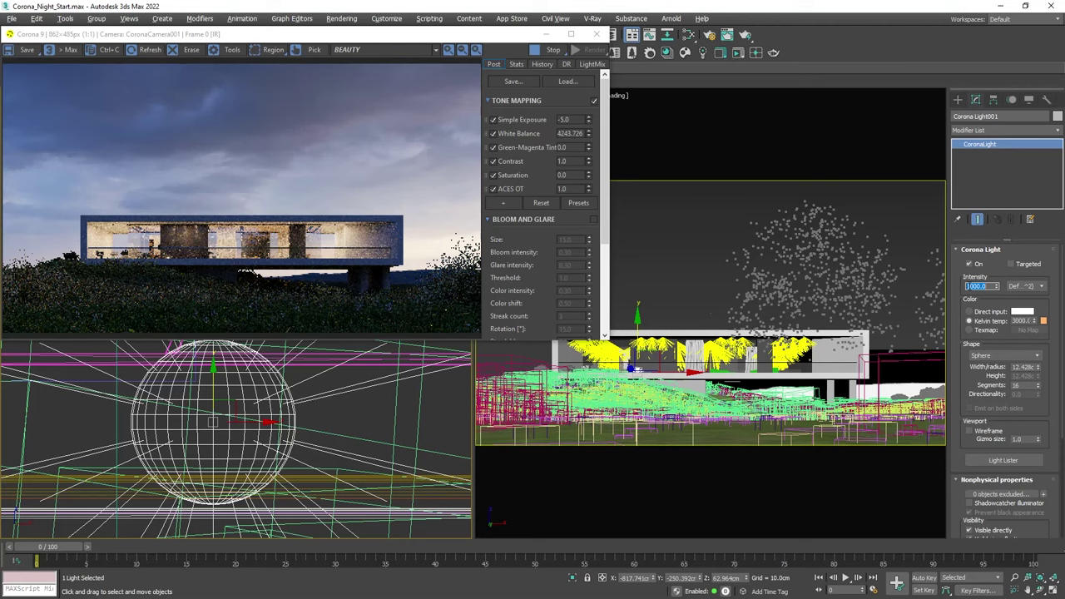
Set the sphere light's radius to 8 cm and lower it to a height of about 58 cm.
double_click(1023, 365)
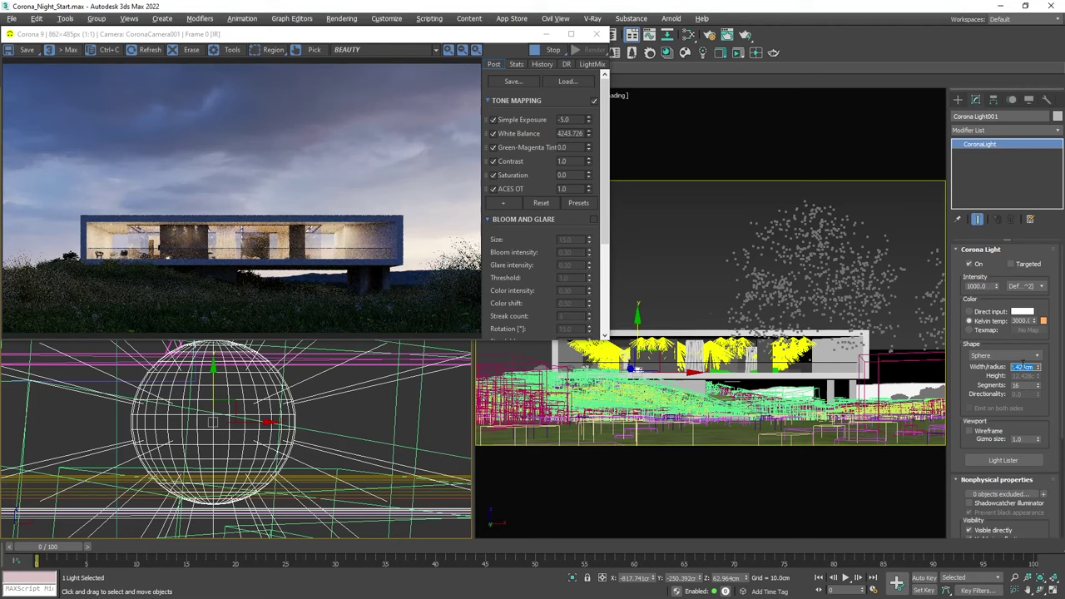
text(8)
key(Return)
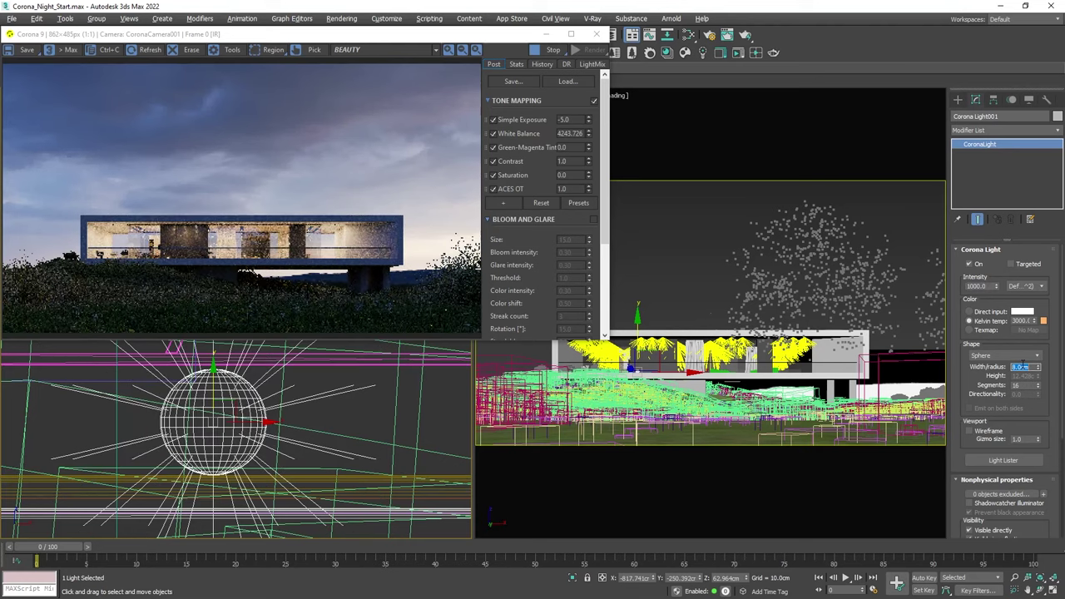
drag(242, 398, 241, 428)
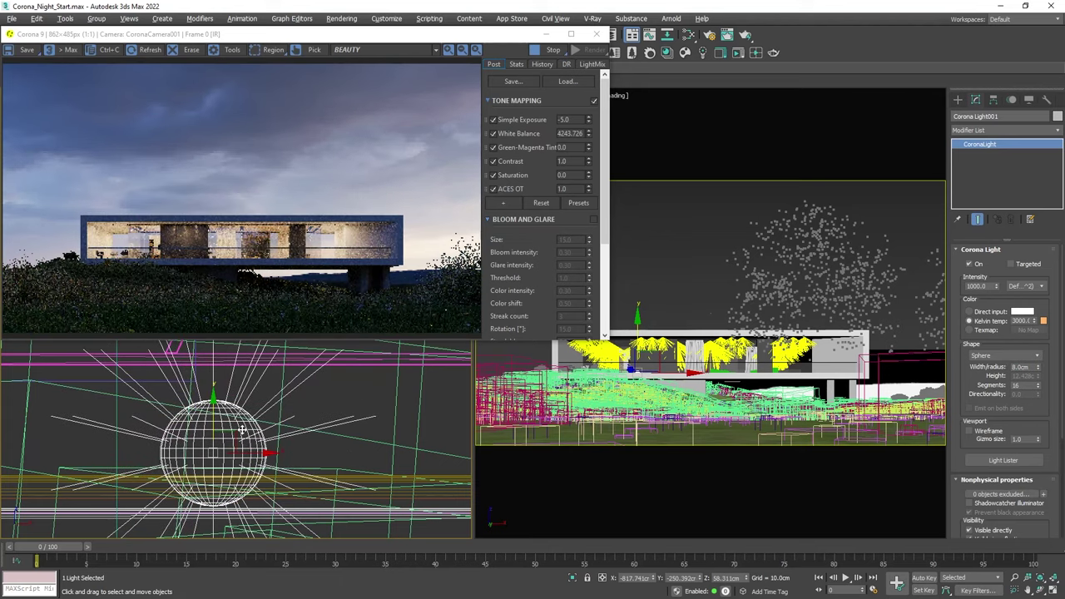
Rename the sphere light as IES and load the Real-IES_bold.ies profile into it.
click(998, 116)
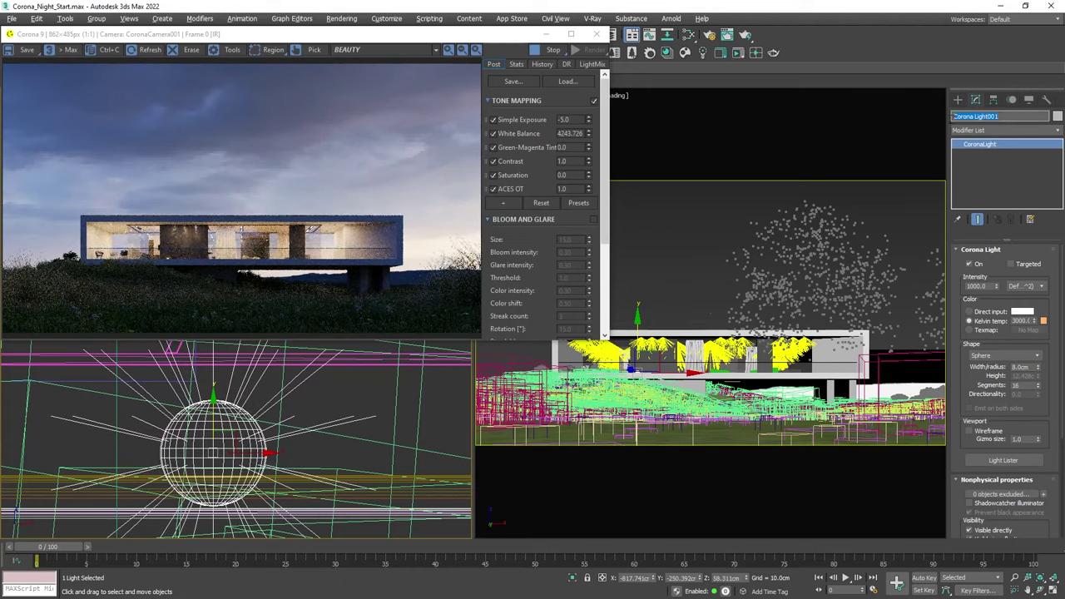
text(IES)
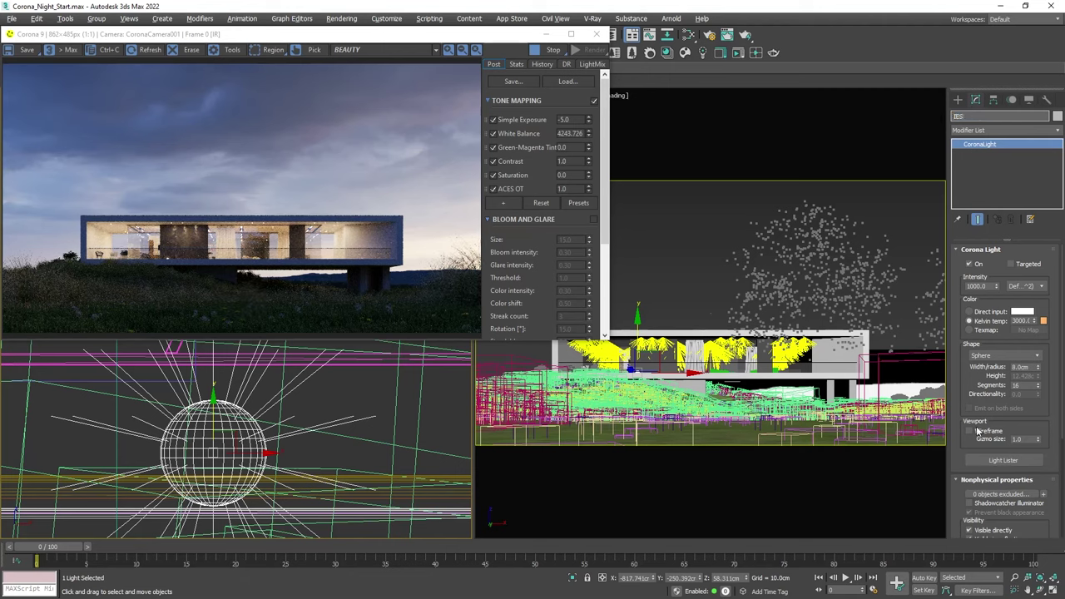
scroll(977, 399, down, 3)
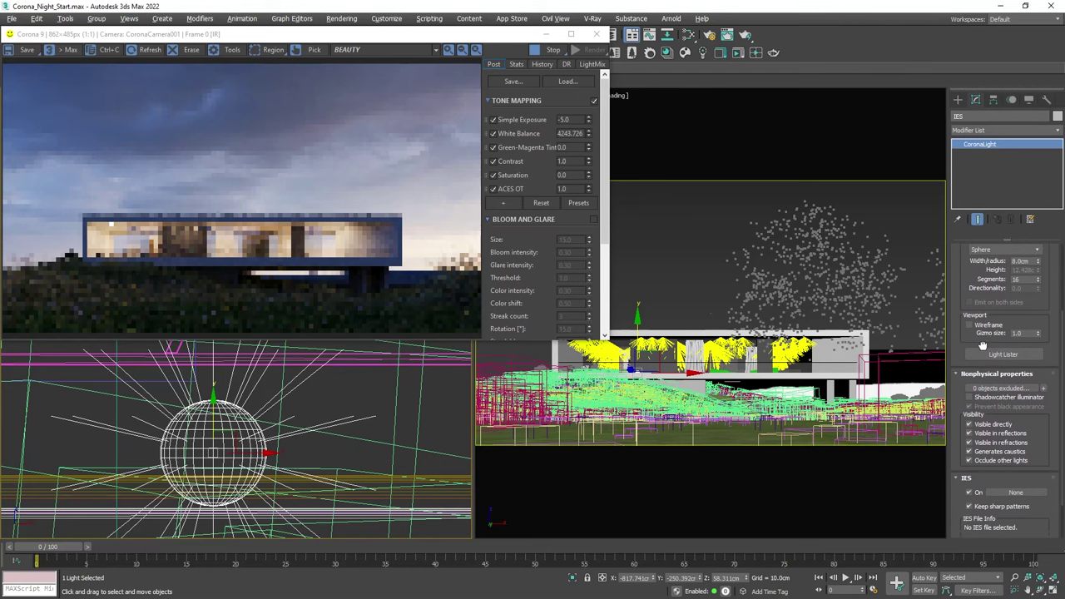
drag(982, 346, 982, 340)
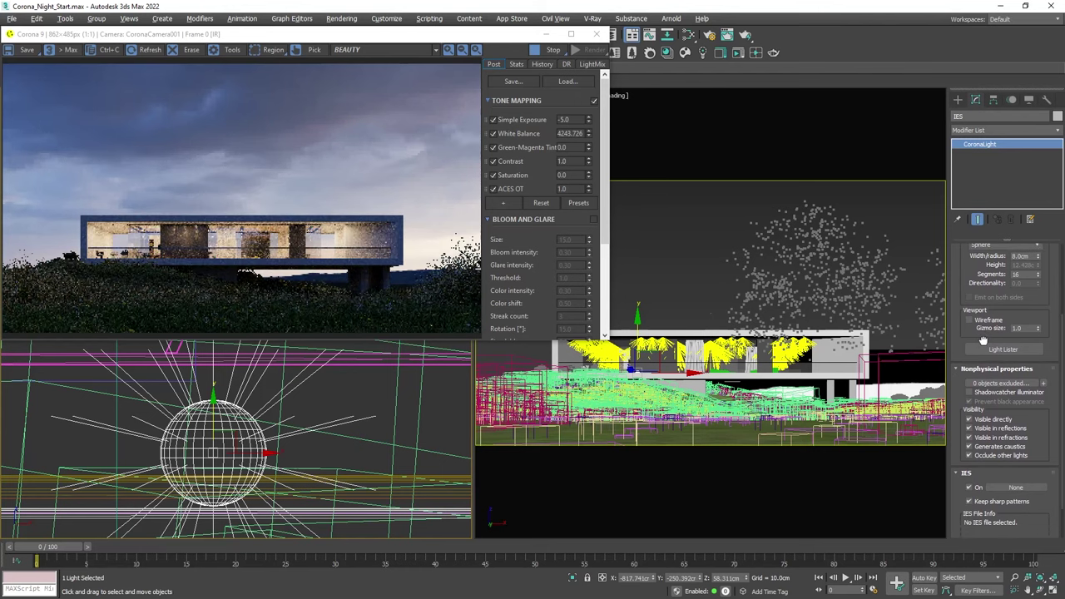
click(1015, 486)
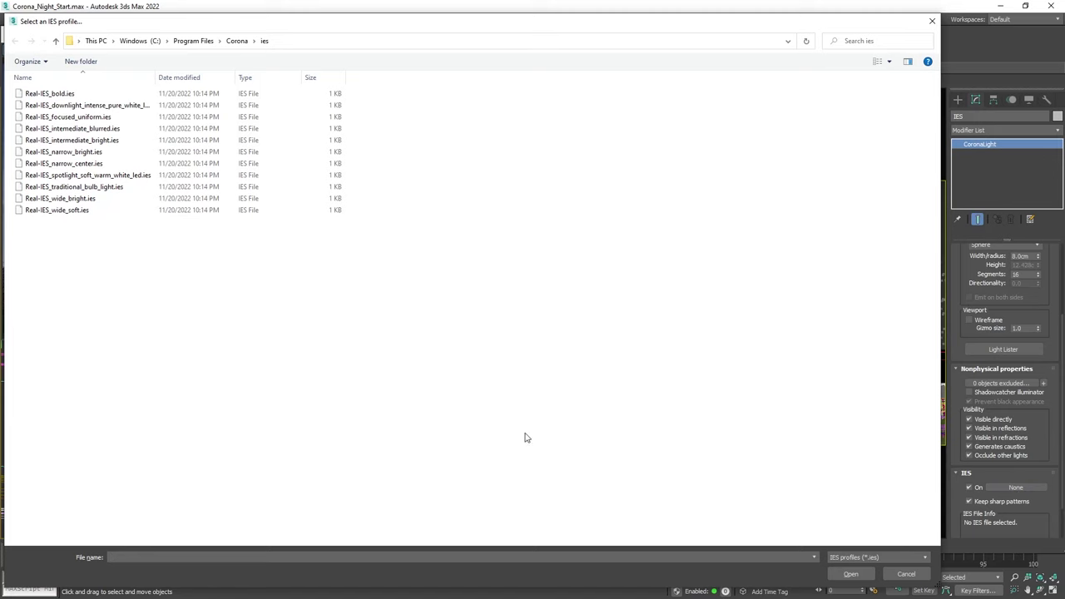
click(66, 94)
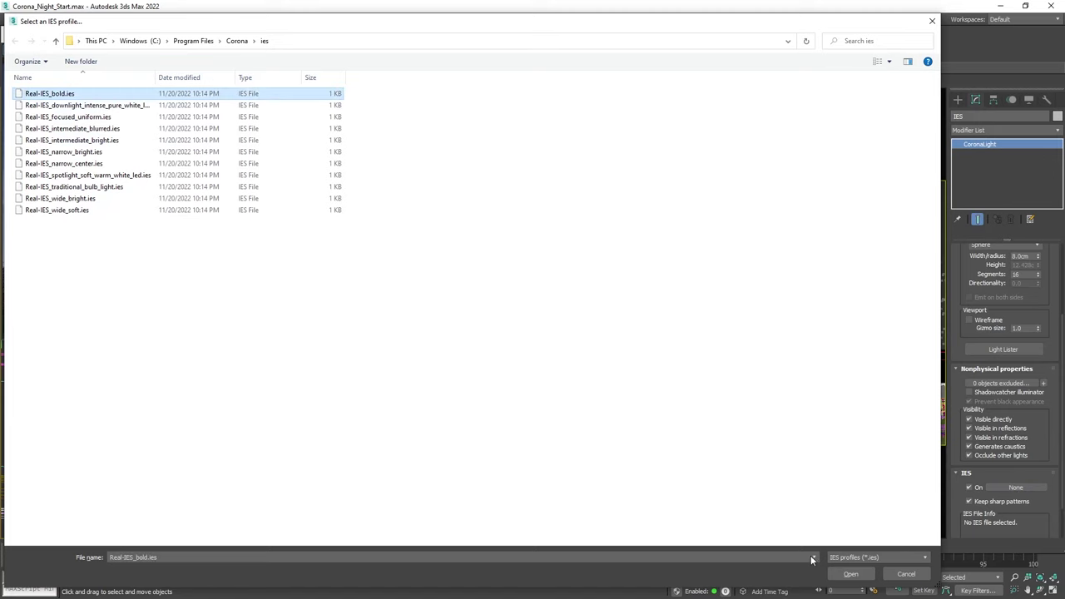
click(850, 574)
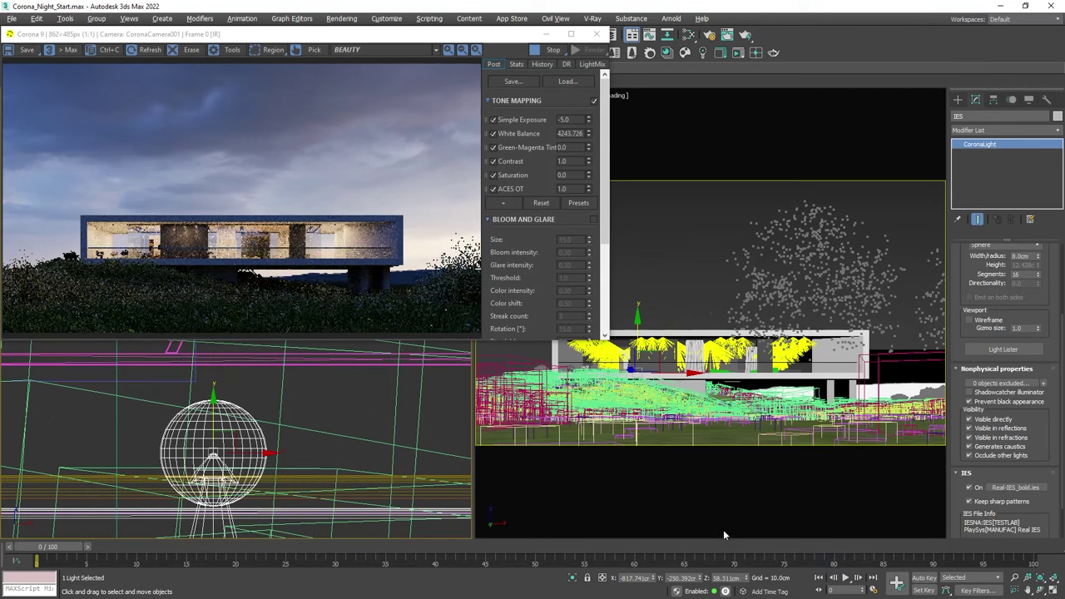
Raise the IES light slightly above the floor slab, to a height of about 60 cm.
scroll(205, 410, down, 6)
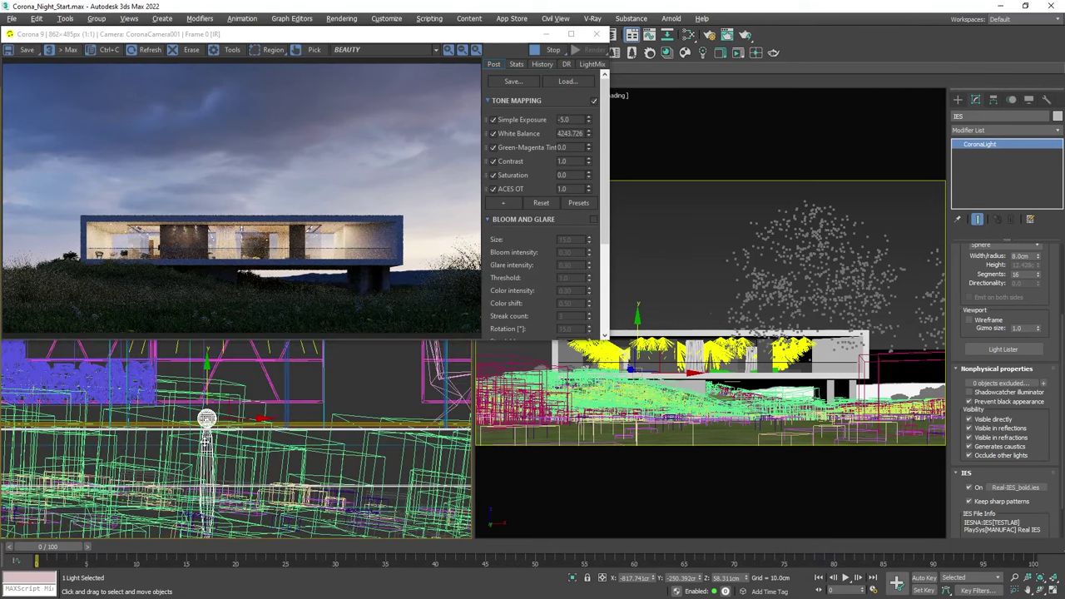
scroll(207, 421, down, 5)
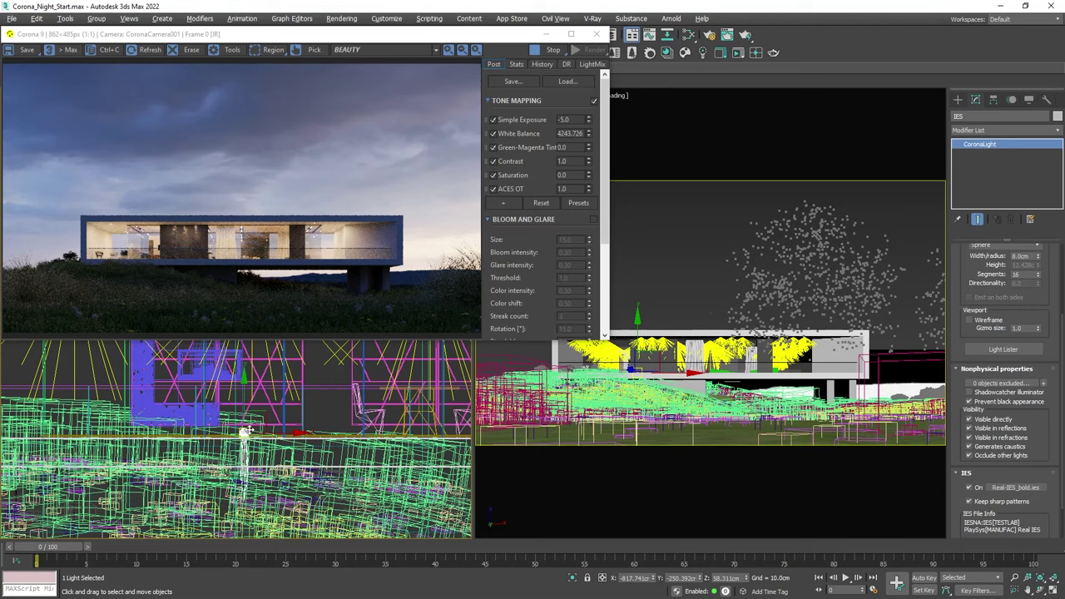
middle_drag(246, 431, 247, 471)
mouse_move(247, 453)
mouse_down()
mouse_move(243, 378)
mouse_move(245, 466)
mouse_move(245, 449)
mouse_up()
key(z)
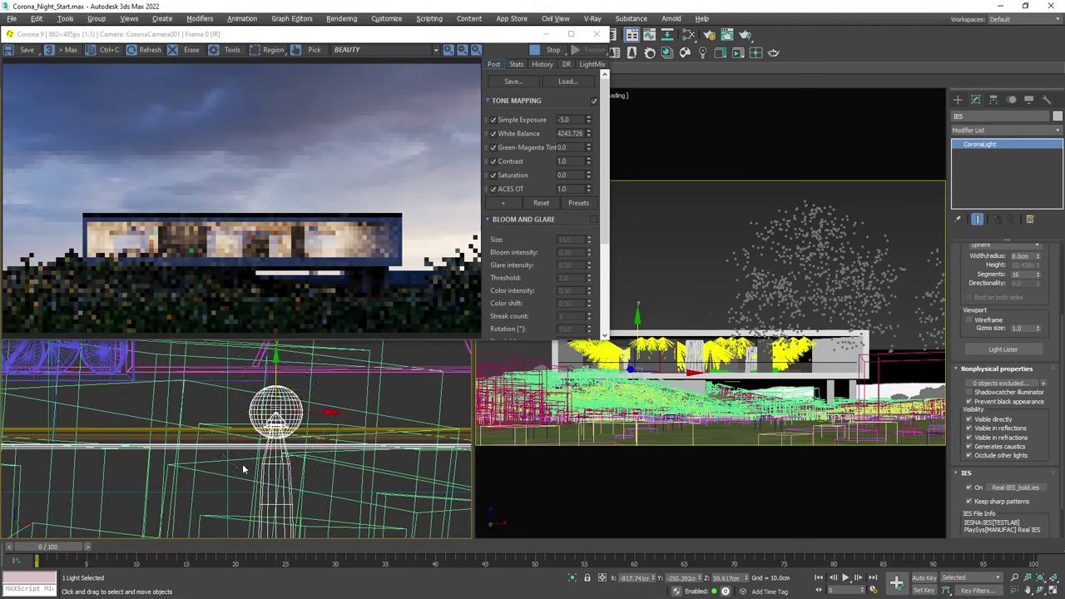
Rotate the IES light 180 degrees so that its beam points upward.
key(e)
mouse_move(256, 330)
mouse_down()
mouse_move(231, 318)
mouse_move(240, 317)
mouse_up()
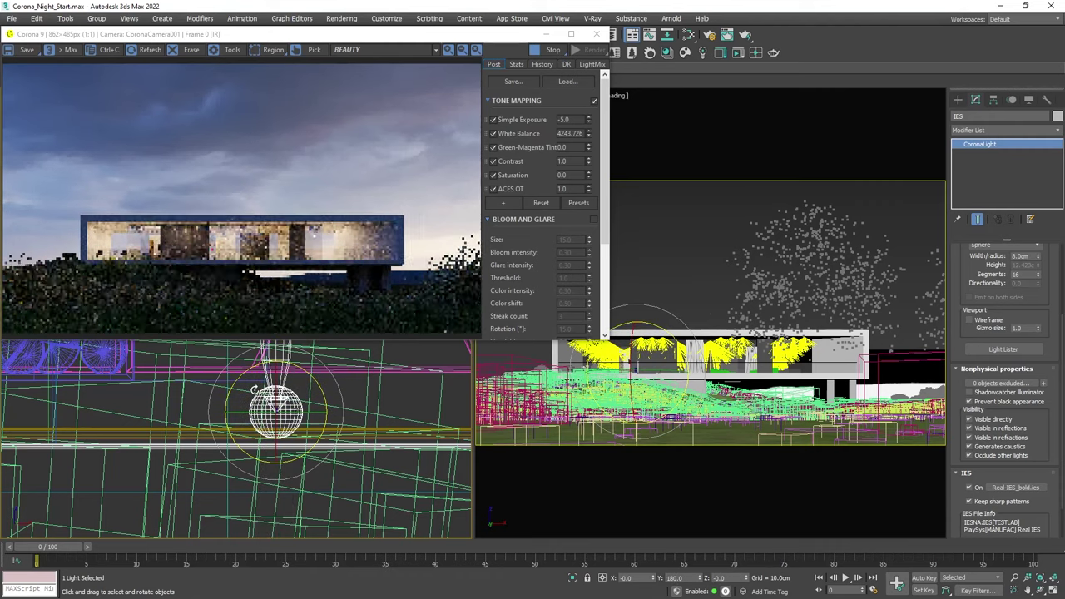
alt+middle_drag(254, 389, 355, 457)
key(w)
Set the IES light's intensity to 2000 and inspect its effect on the back wall in the render.
drag(971, 274, 975, 374)
double_click(980, 273)
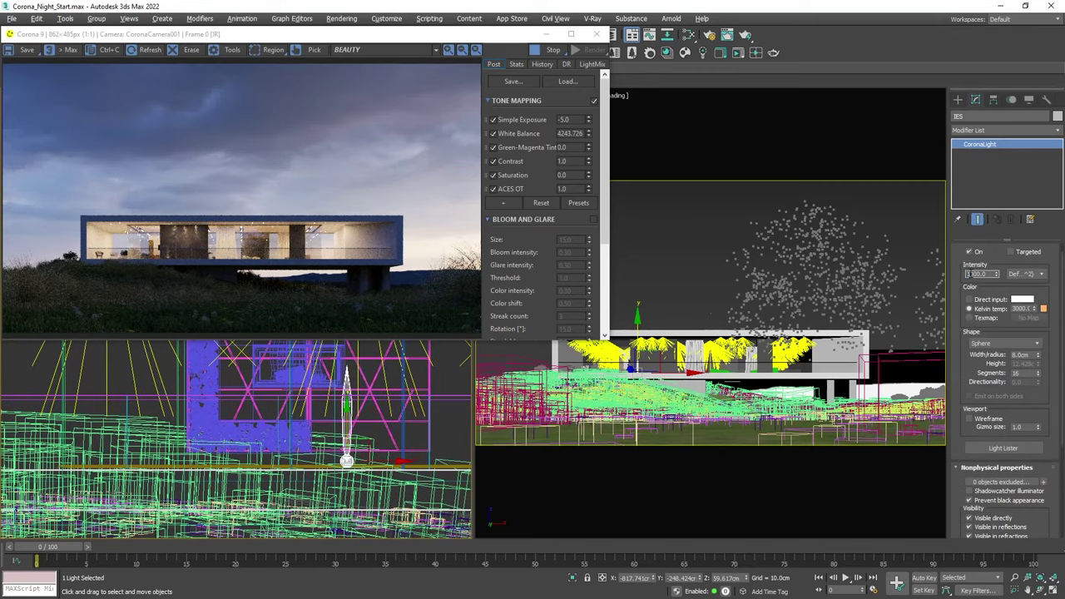
text(2000)
key(Return)
scroll(255, 259, up, 3)
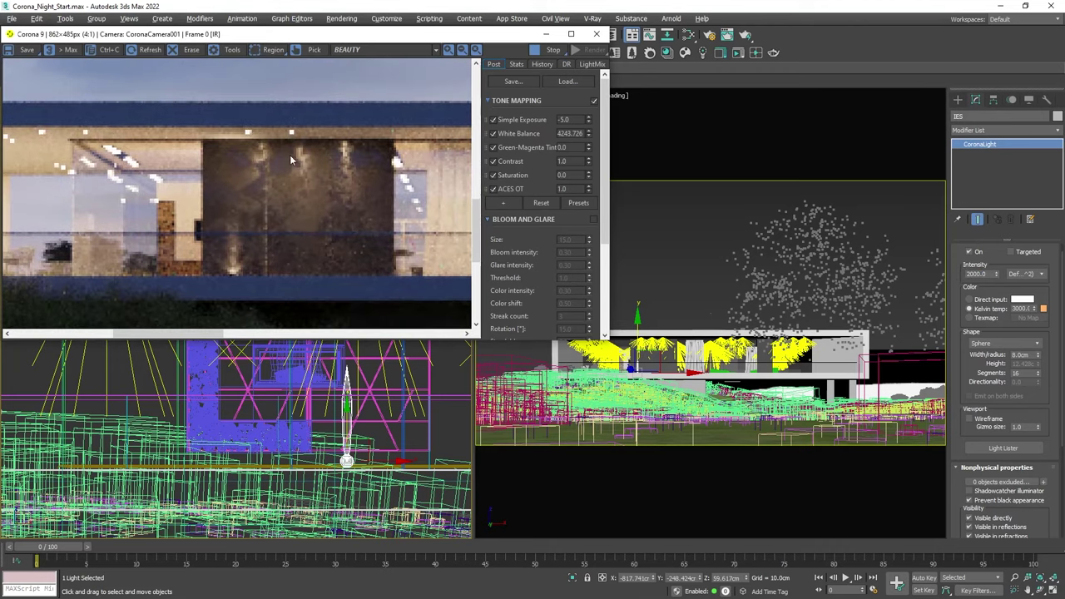
scroll(215, 261, down, 2)
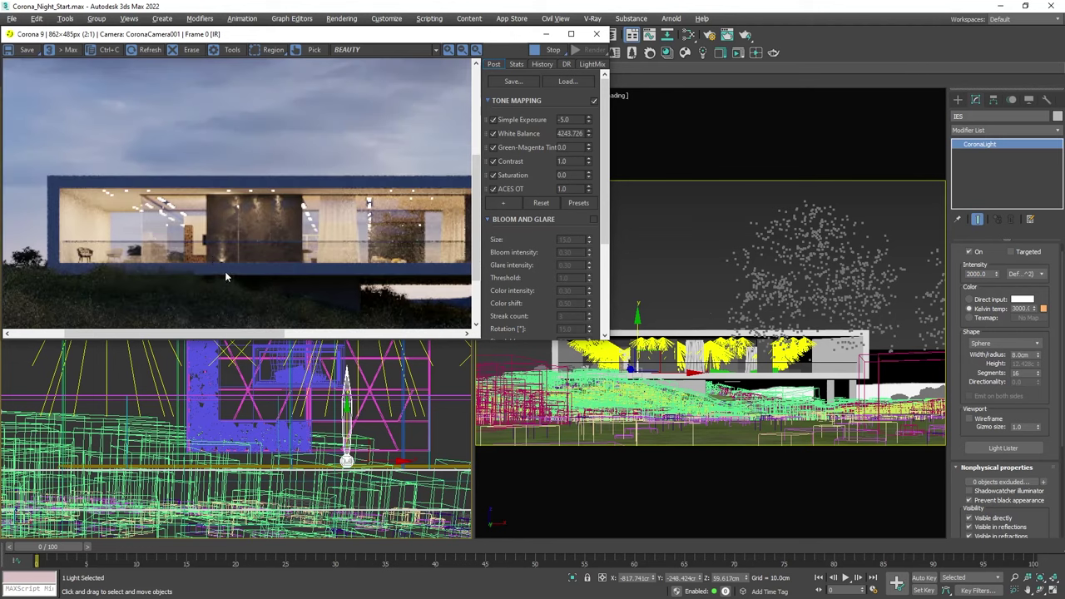
Clone the IES uplight as instances along the house floor, extending the row across to the far end of the interior.
scroll(203, 500, up, 3)
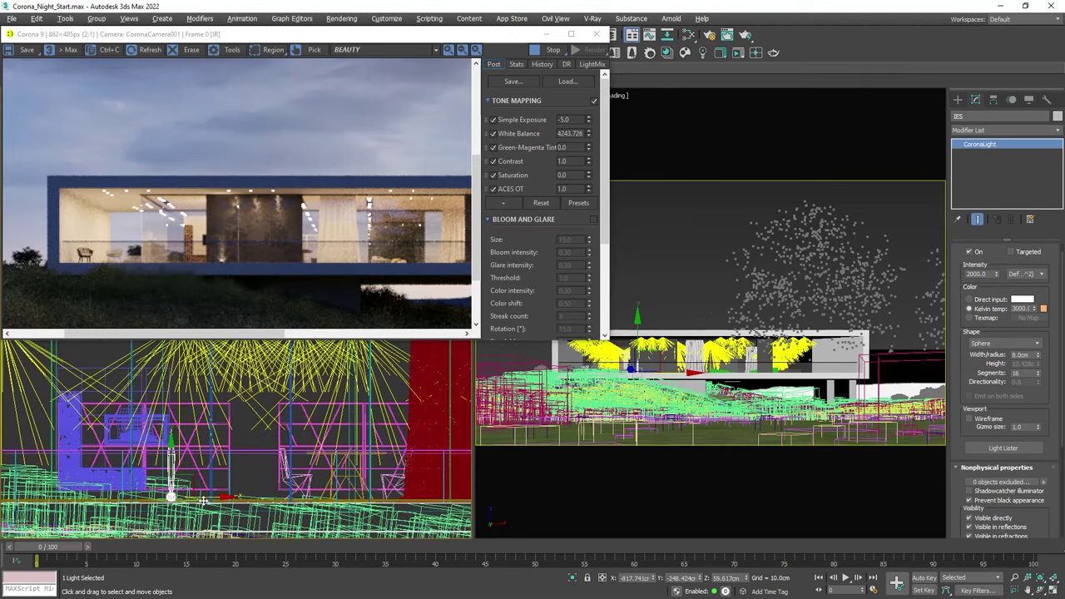
shift+drag(203, 500, 286, 500)
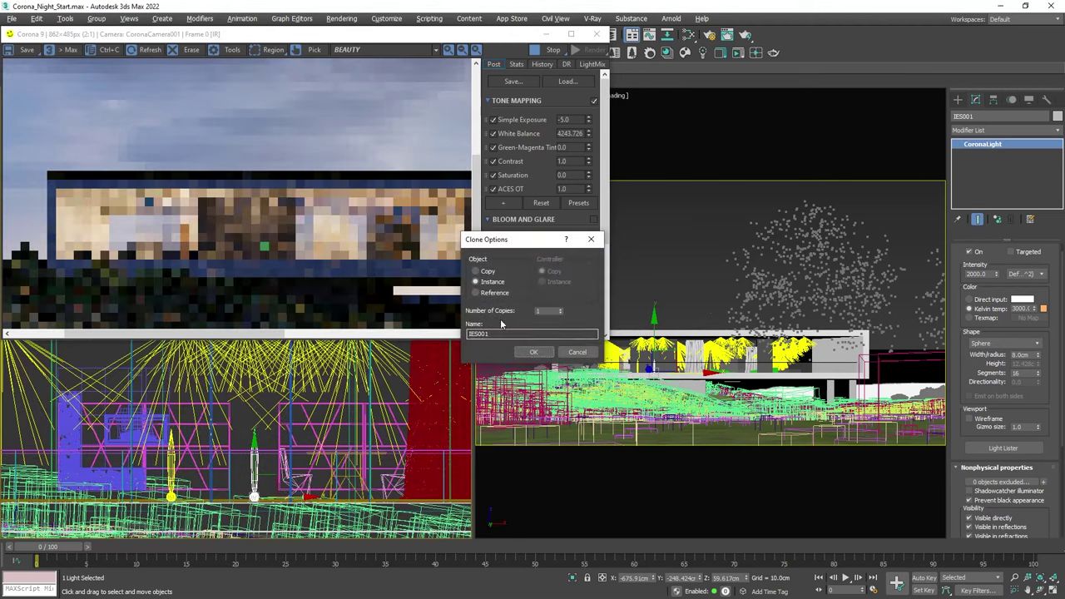
click(533, 353)
scroll(394, 468, down, 3)
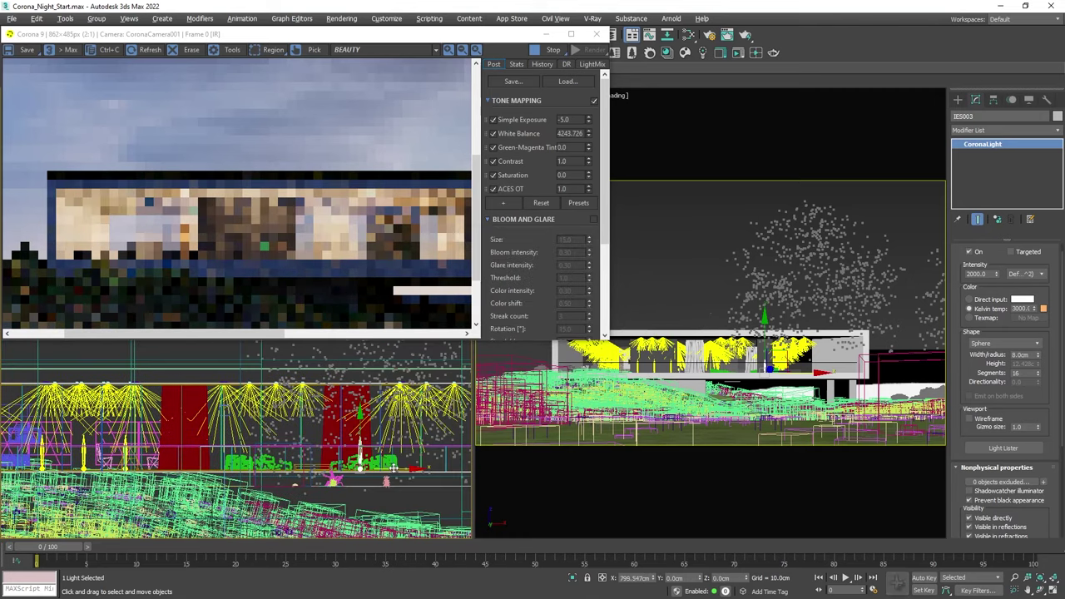
click(398, 276)
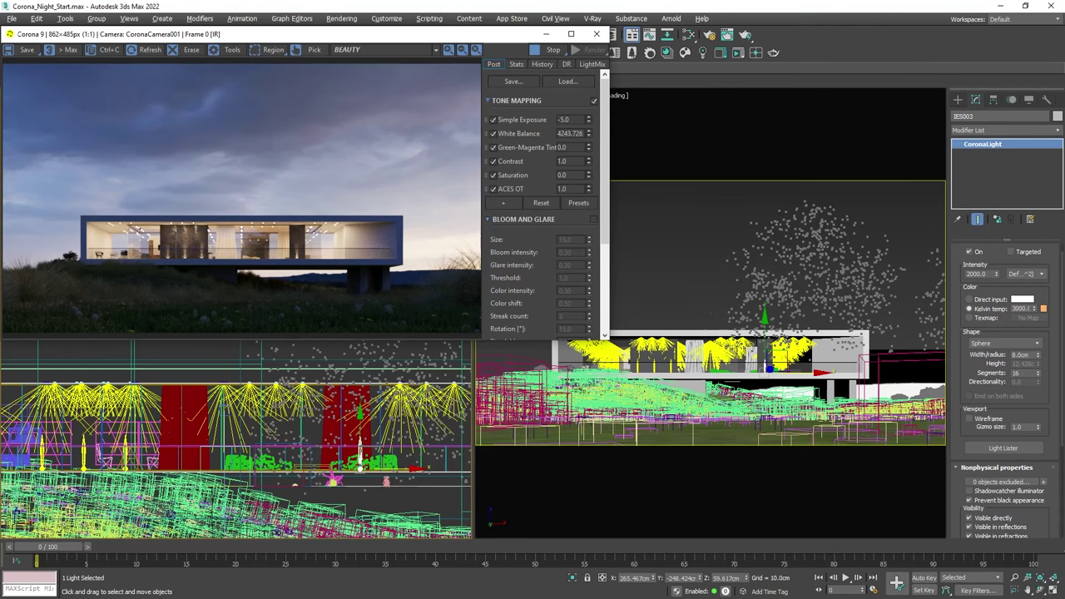
Create a long rectangular Corona light about 2629 cm wide and 48 cm high in front of the house.
middle_click(283, 453)
key(t)
key(z)
scroll(283, 474, down, 5)
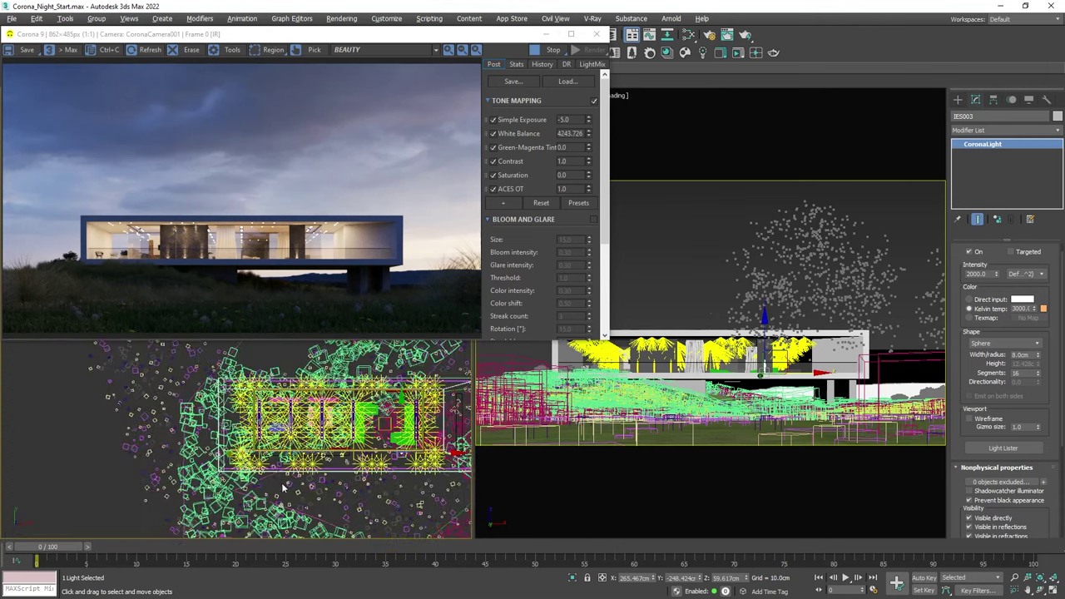
middle_drag(282, 489, 237, 404)
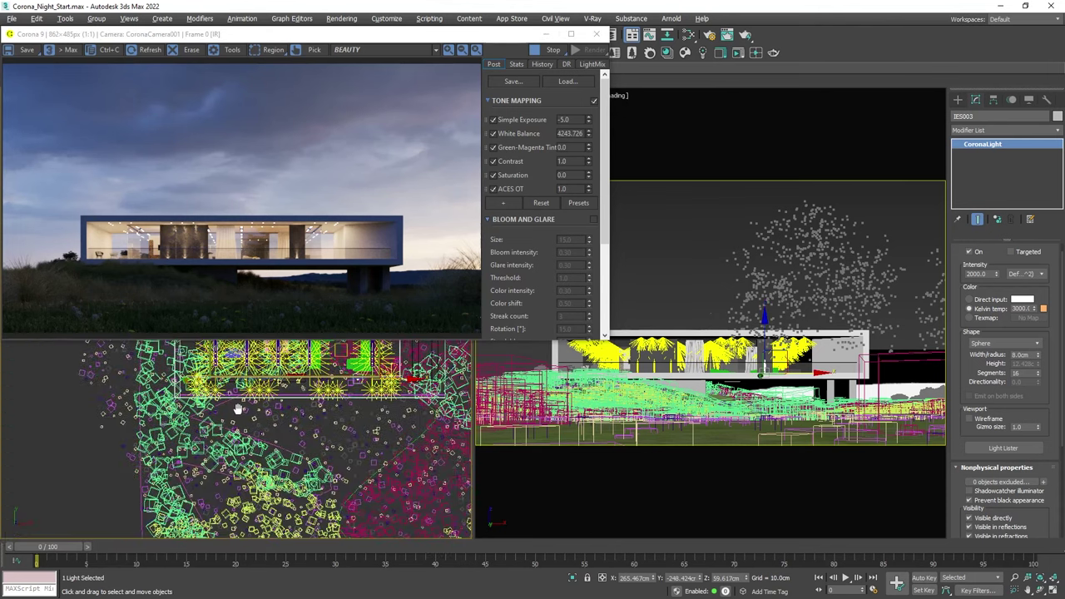
click(957, 99)
click(979, 174)
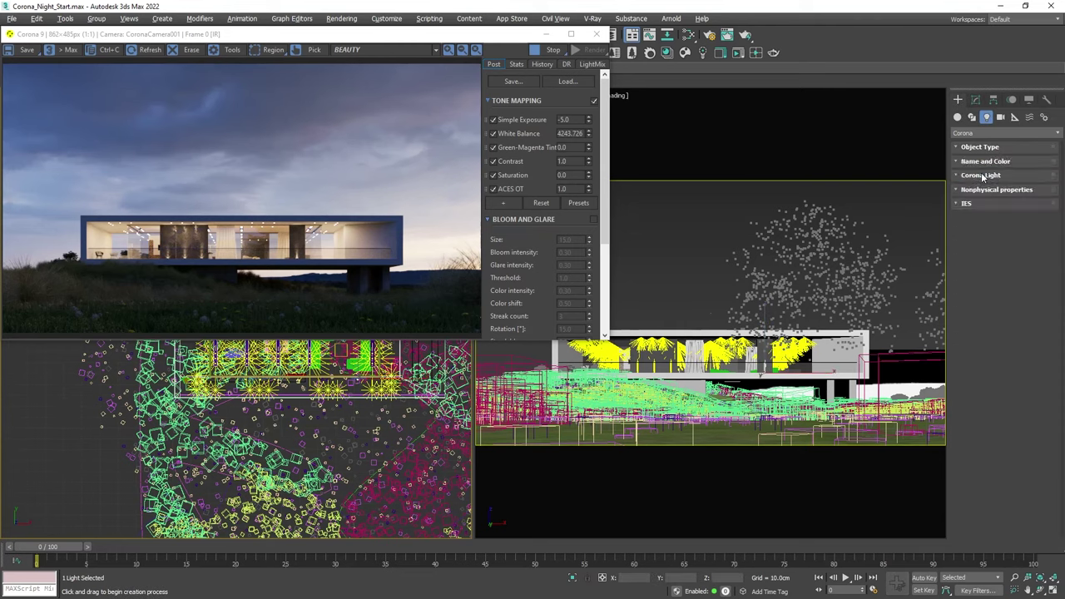
click(991, 323)
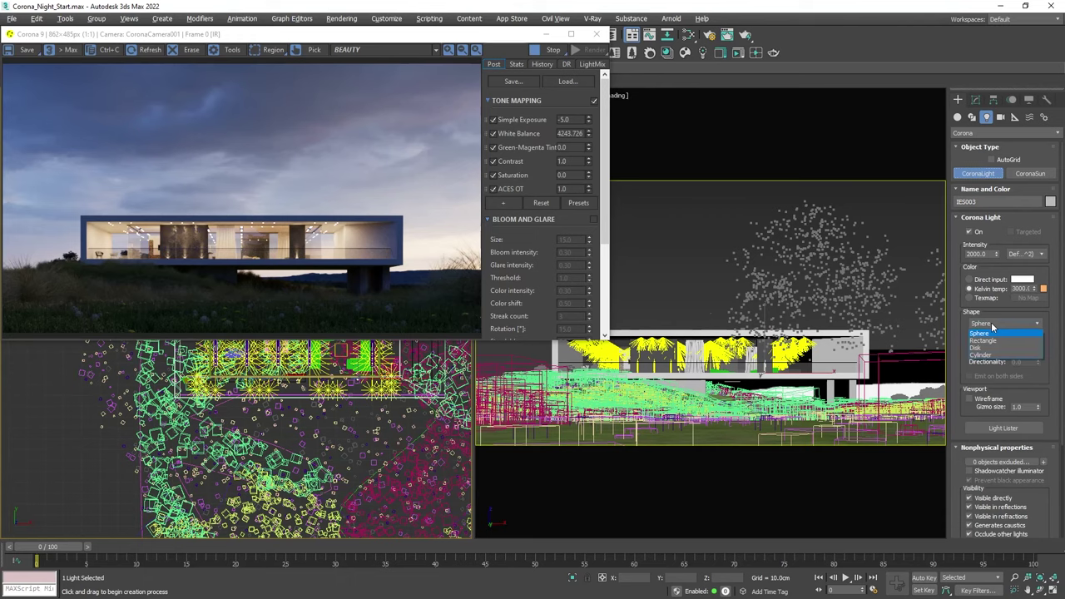
click(988, 342)
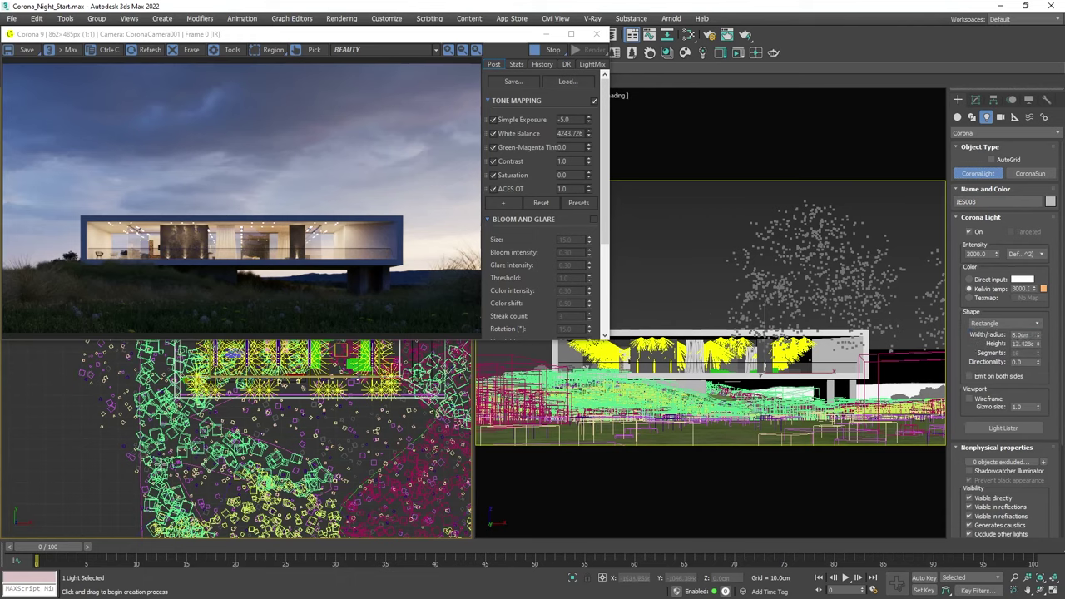
drag(170, 462, 435, 462)
right_click(329, 499)
alt+middle_drag(329, 499, 295, 414)
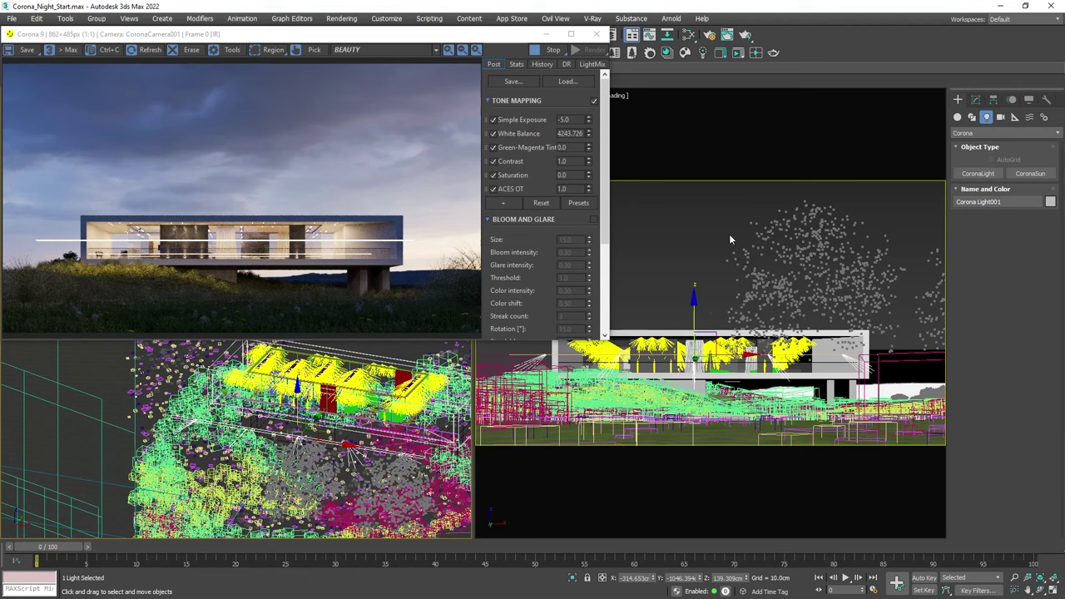
Make the rectangular light invisible to the camera, in reflections and in refractions.
click(977, 100)
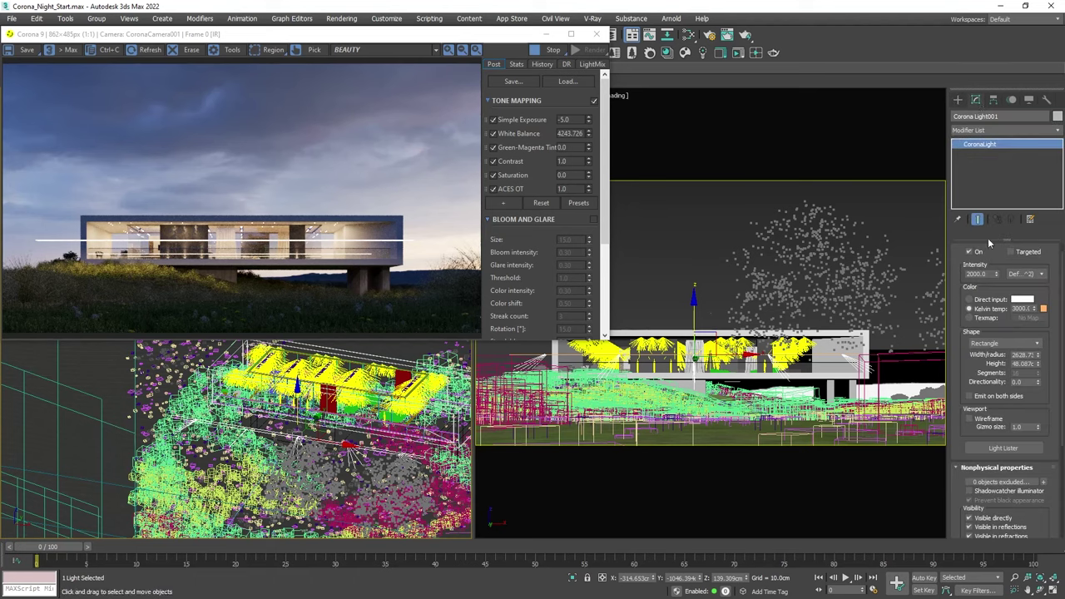
drag(952, 476, 958, 425)
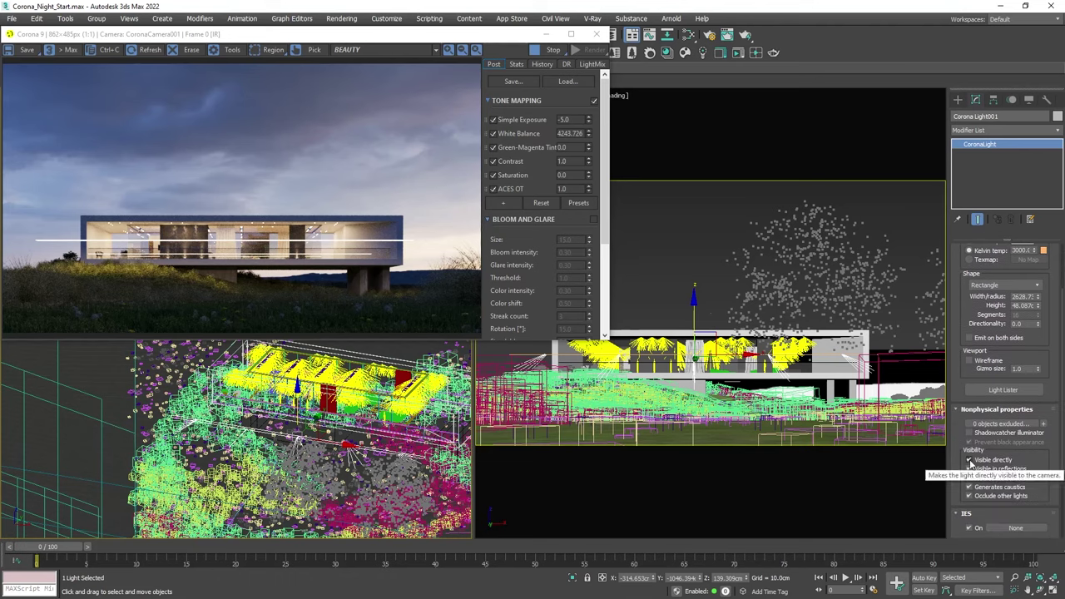
click(968, 460)
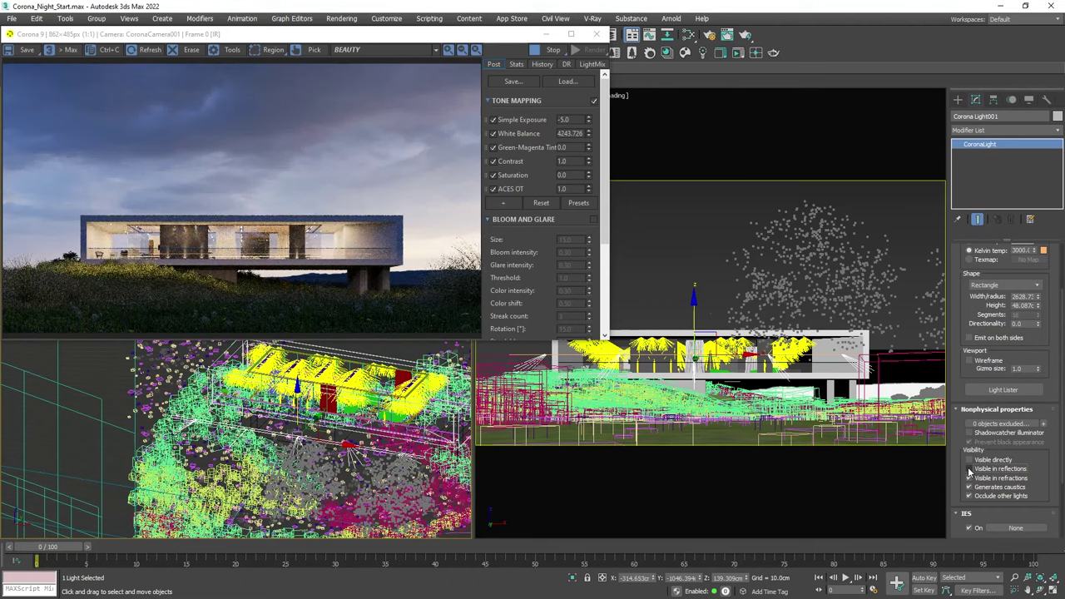
click(968, 469)
click(968, 478)
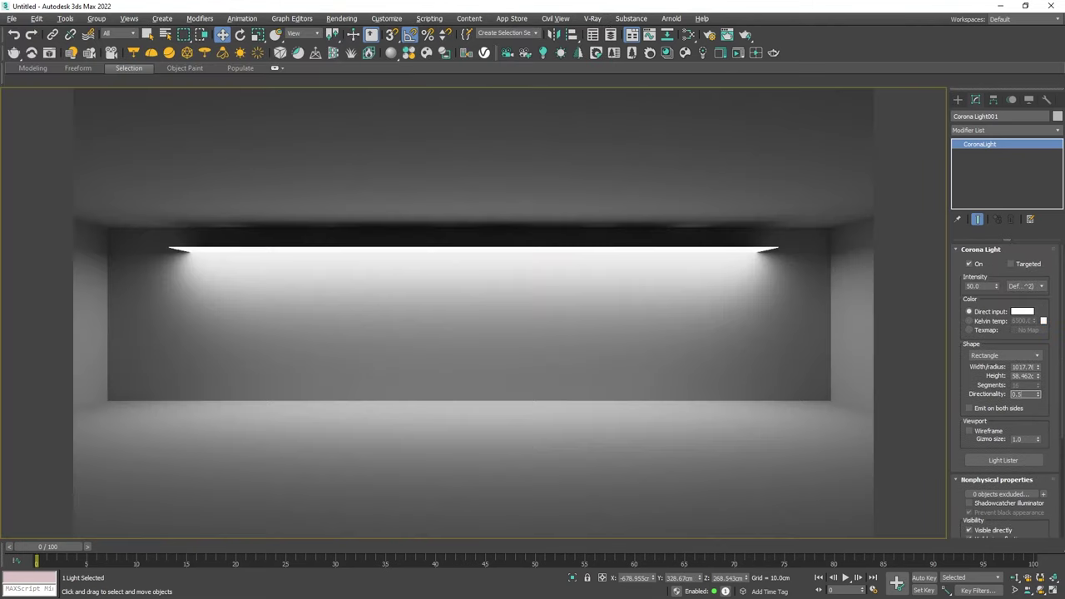
Set the rectangular light's directionality to 0.25 and rename it Fill Light.
key(Return)
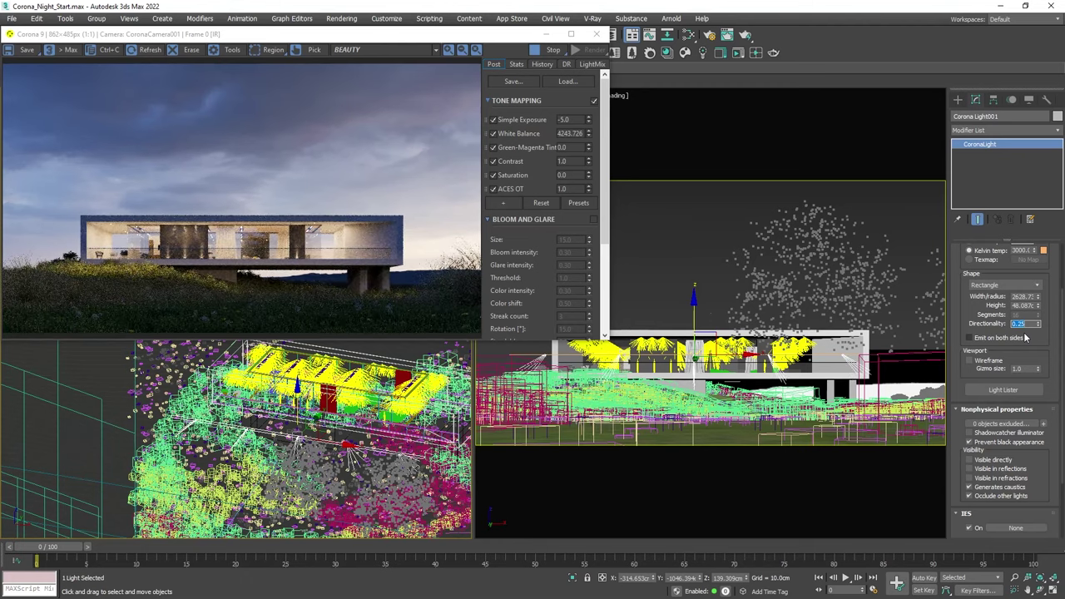
click(956, 116)
text(Fill Light)
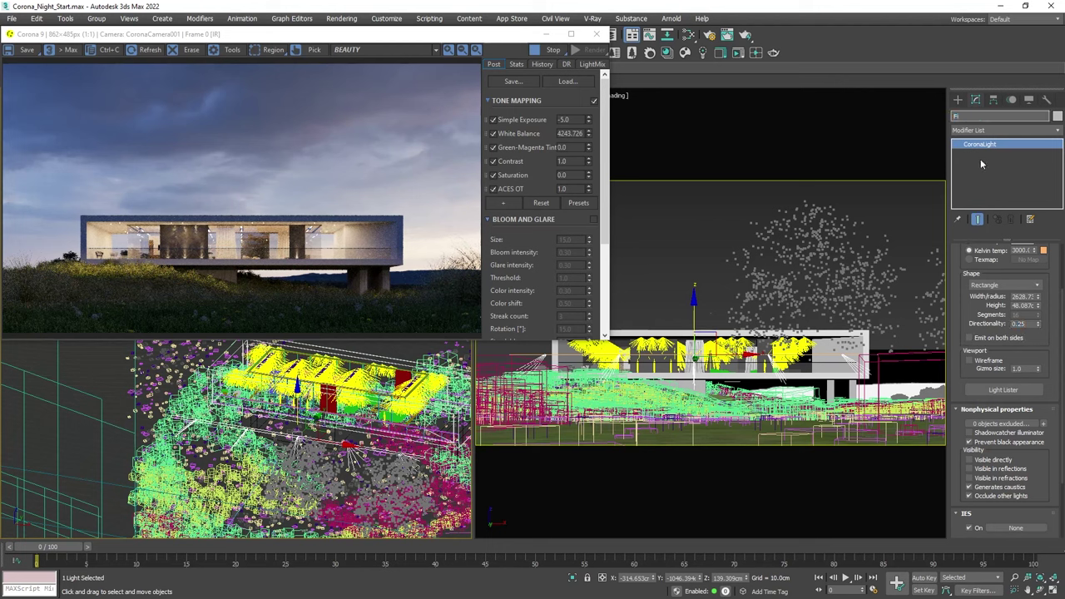
key(Return)
Clone the Fill Light and place the copy in the foreground near the trees, well in front of the house.
key(t)
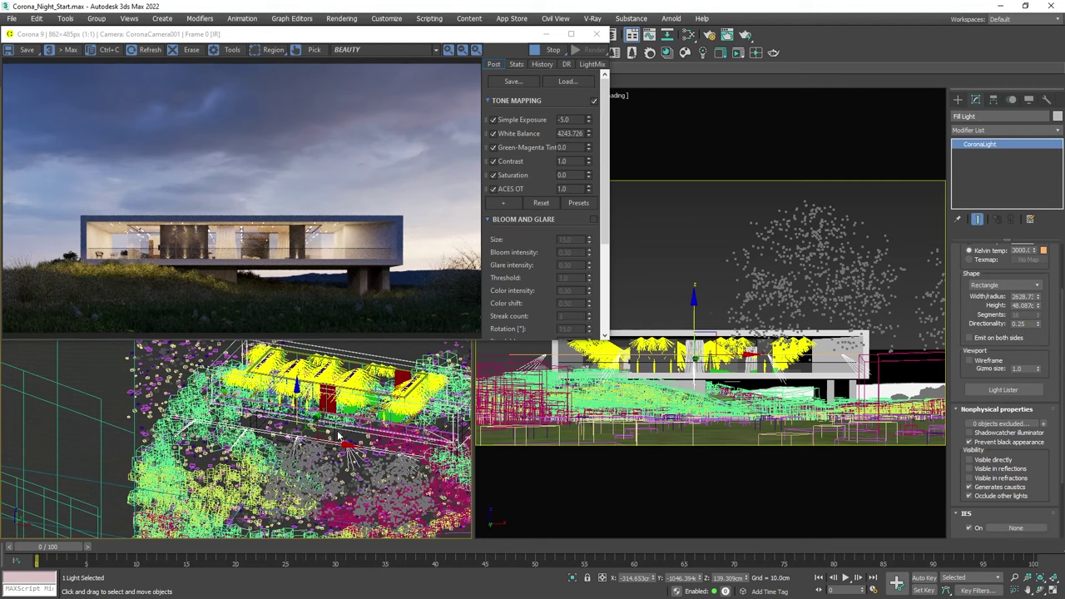
scroll(298, 421, down, 3)
scroll(298, 421, up, 2)
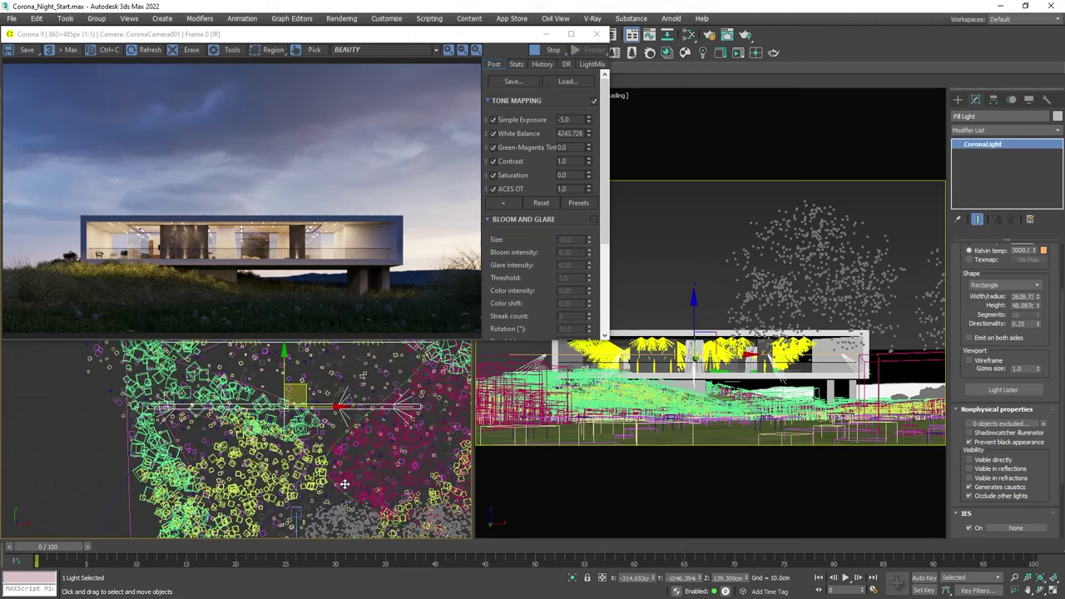
shift+drag(298, 421, 426, 532)
click(530, 352)
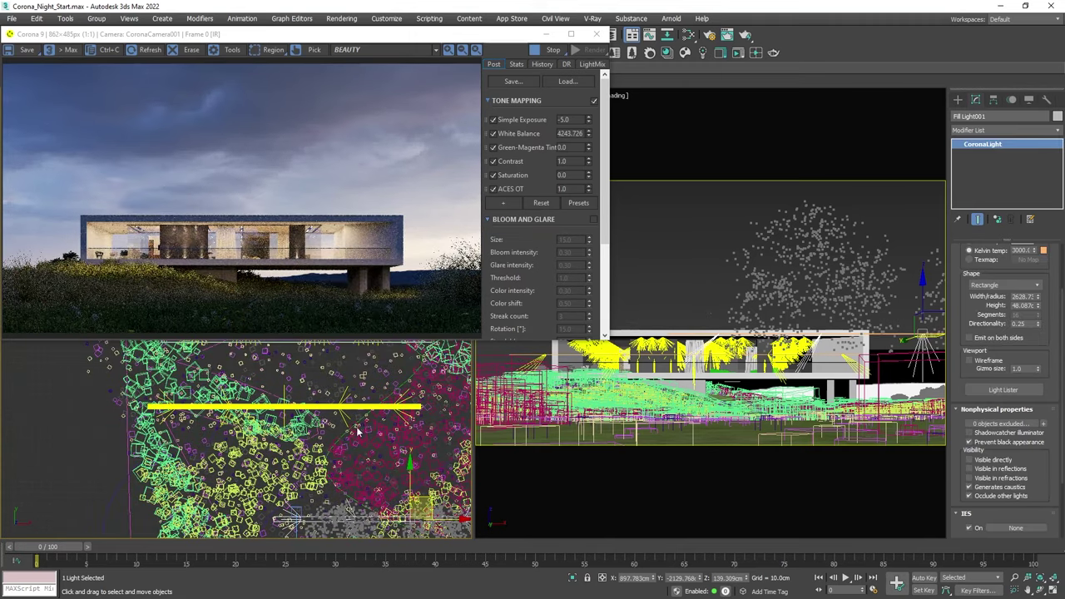
middle_drag(354, 428, 309, 374)
drag(366, 405, 338, 404)
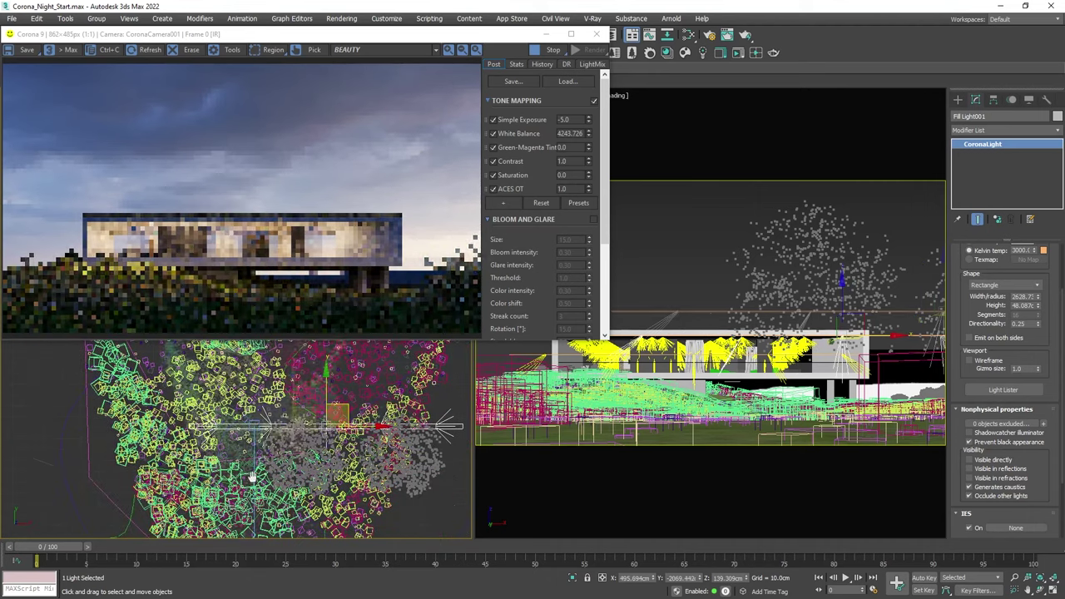
scroll(281, 471, down, 5)
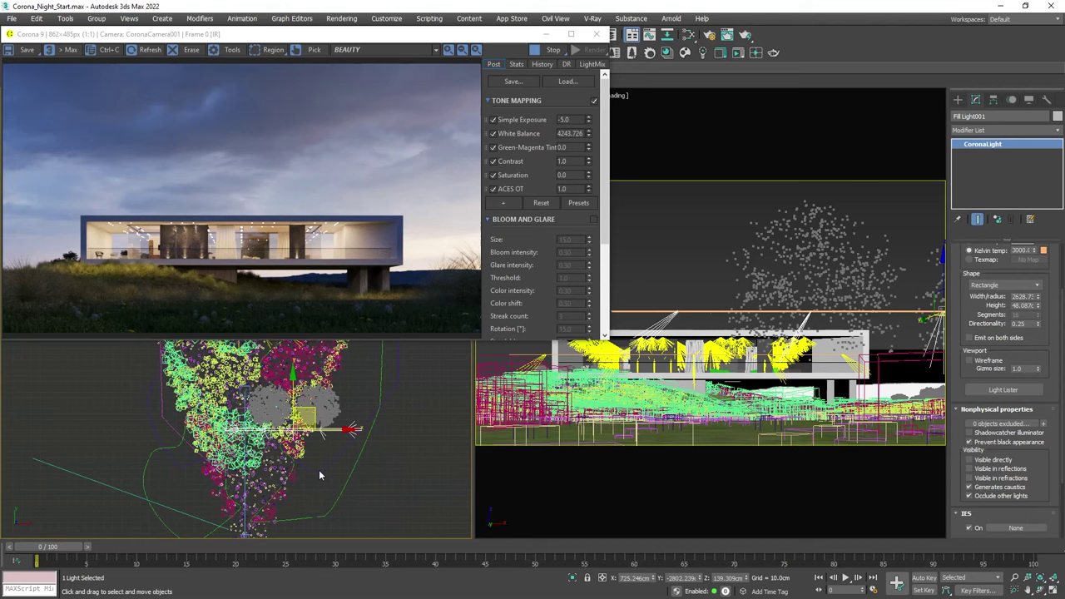
Allow all object types to be selected and move the large volume mesh from beside the scene so it encloses the house.
scroll(378, 416, down, 6)
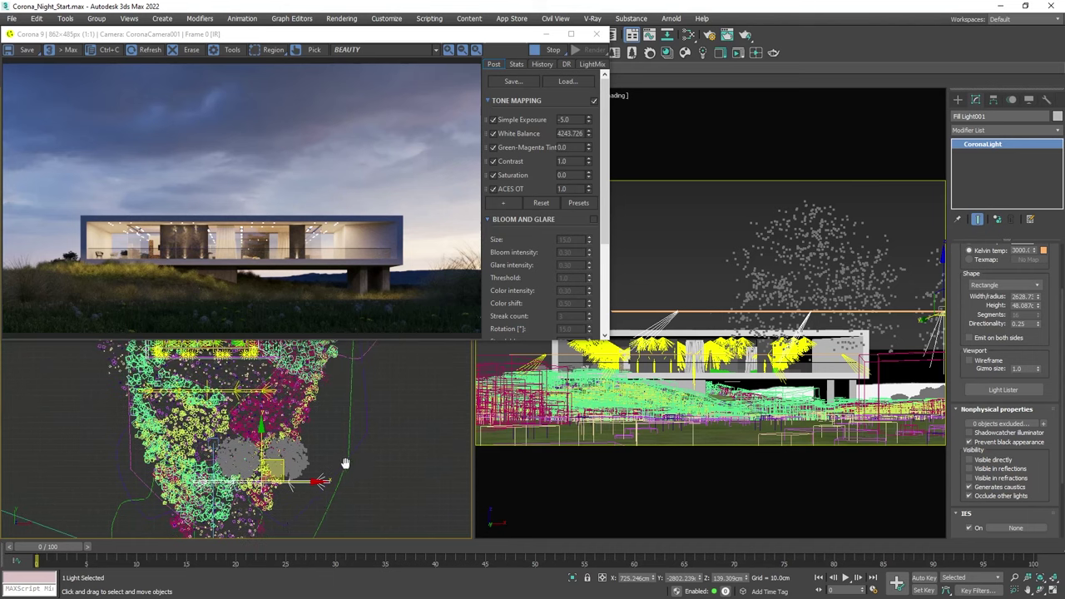
scroll(381, 409, down, 2)
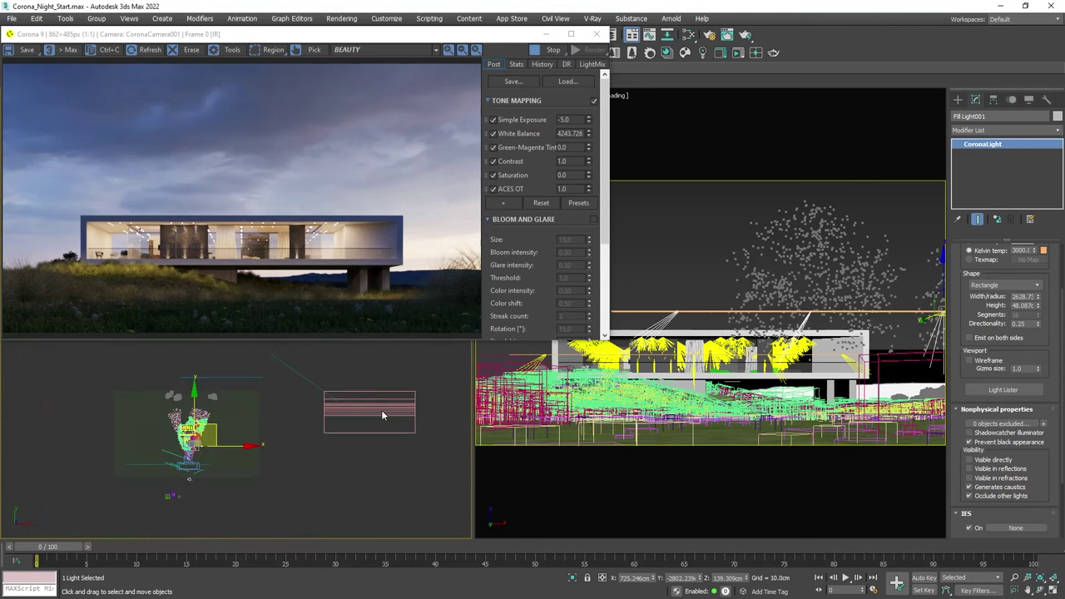
click(381, 409)
drag(293, 37, 295, 74)
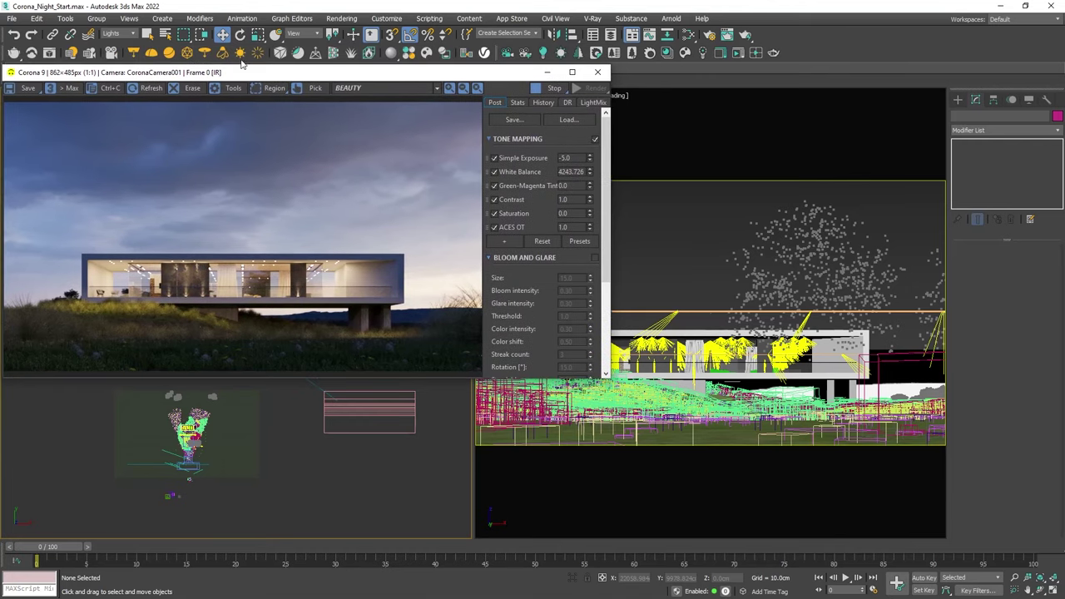
click(131, 34)
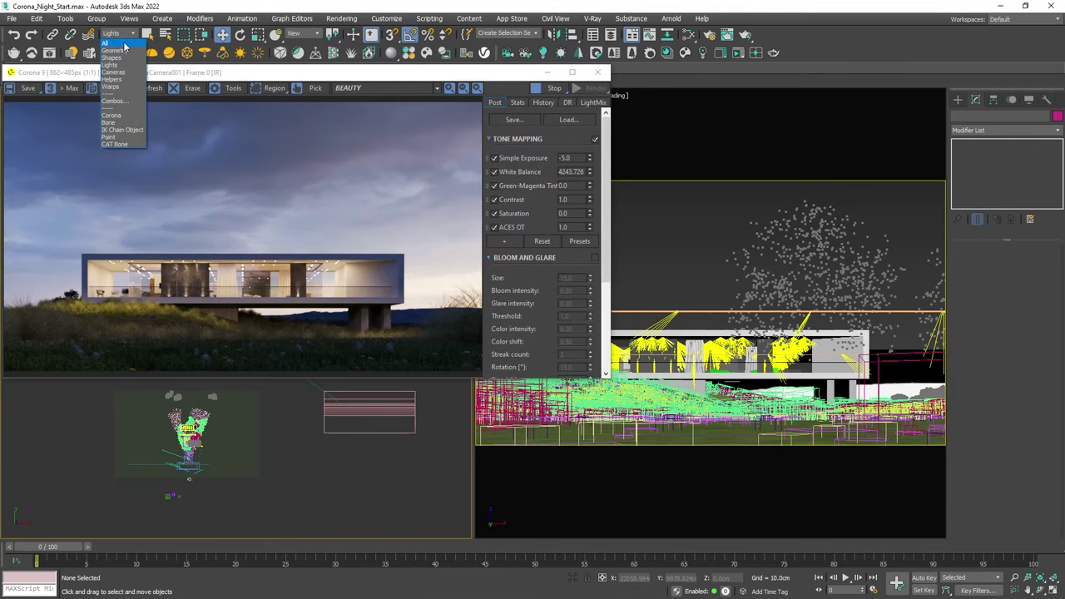
click(123, 44)
click(359, 415)
alt+middle_drag(359, 415, 380, 446)
scroll(226, 425, up, 5)
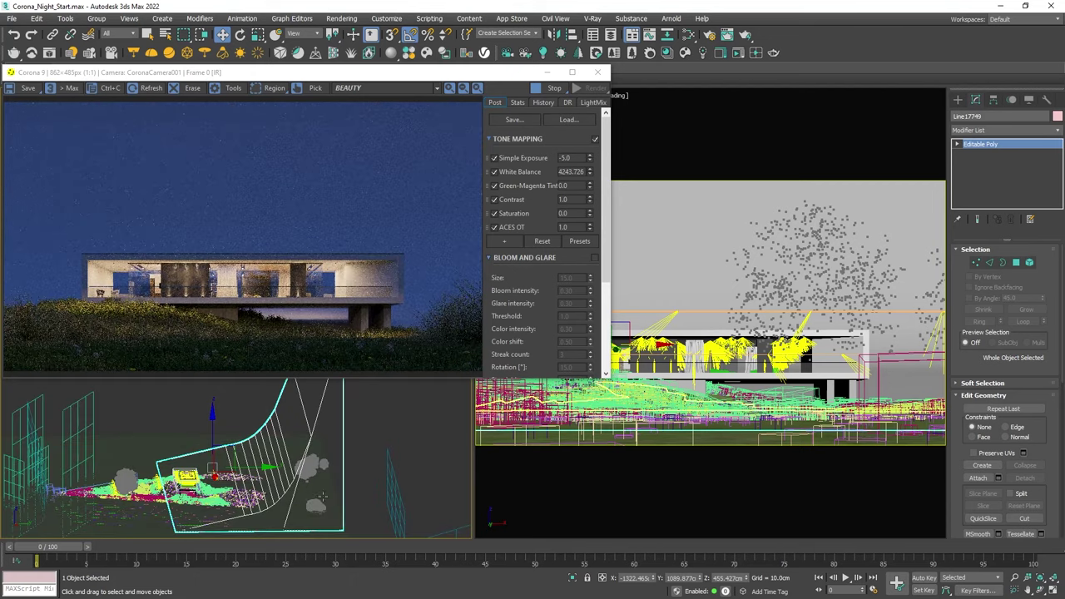
mouse_move(319, 491)
alt+middle_down()
mouse_move(329, 487)
mouse_move(322, 499)
alt+middle_up()
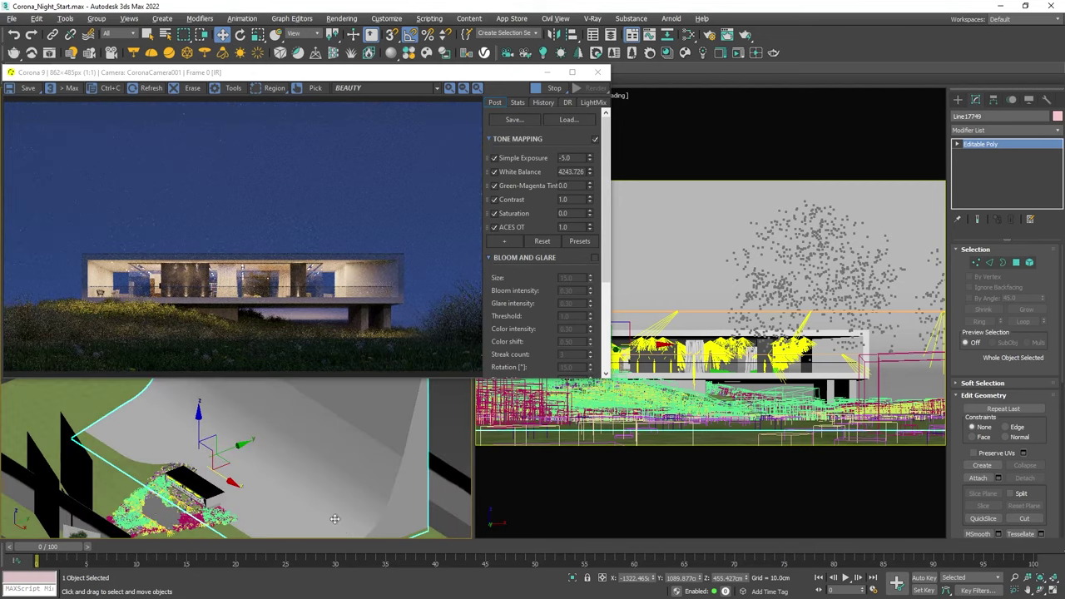
Create a CoronaVolumeMtl and assign it to the selected volume mesh.
key(m)
right_click(223, 491)
mouse_move(254, 494)
mouse_move(356, 530)
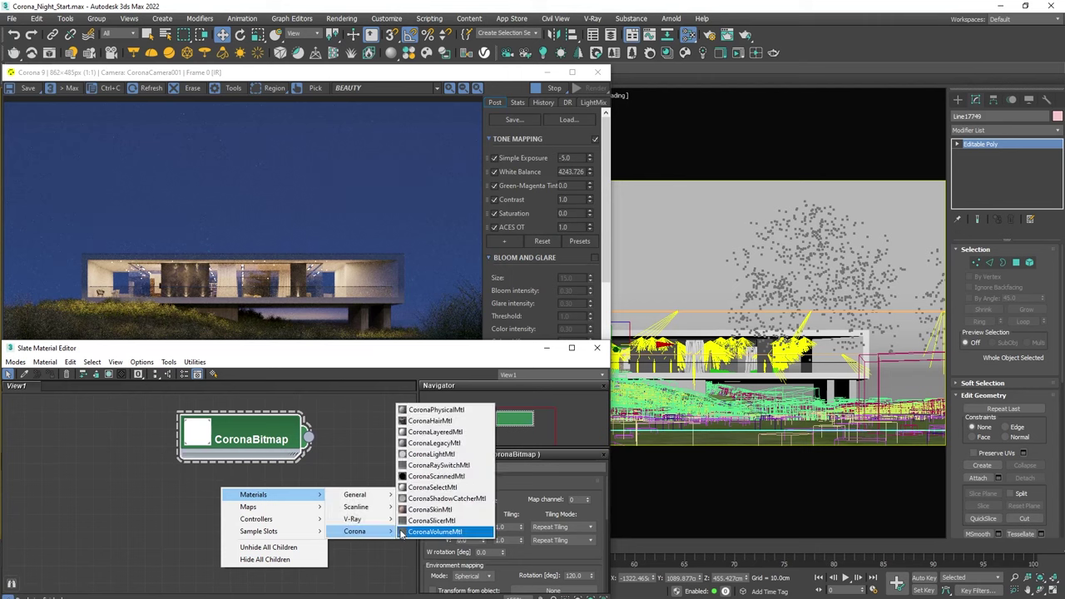
click(434, 530)
right_click(262, 498)
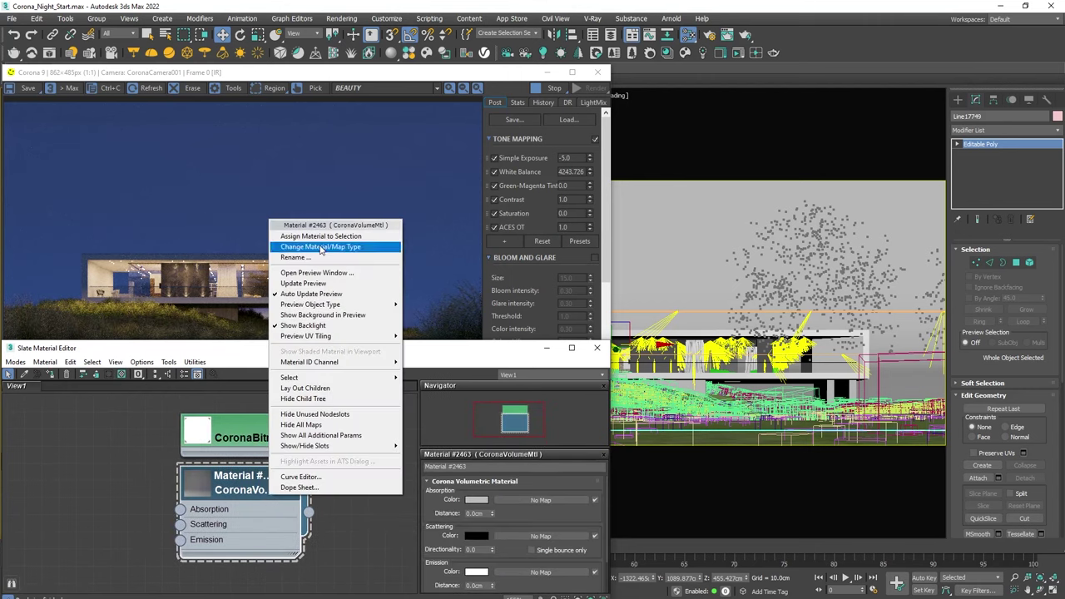
click(316, 238)
Try absorption distances of 5000 cm and 1000 cm on the volume material.
double_click(475, 513)
text(5000)
key(Return)
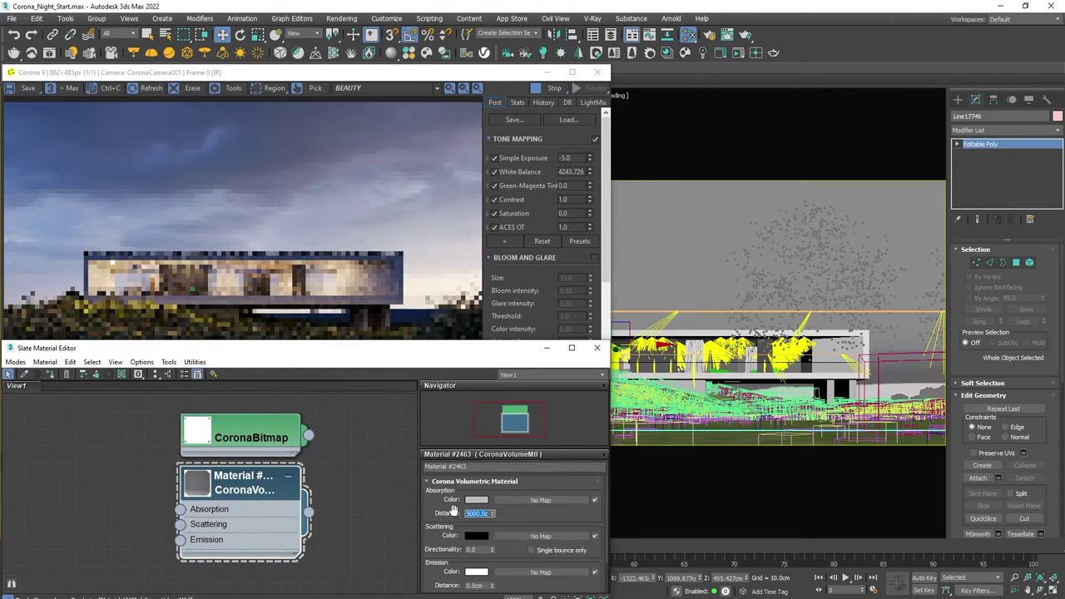
text(1000)
key(Return)
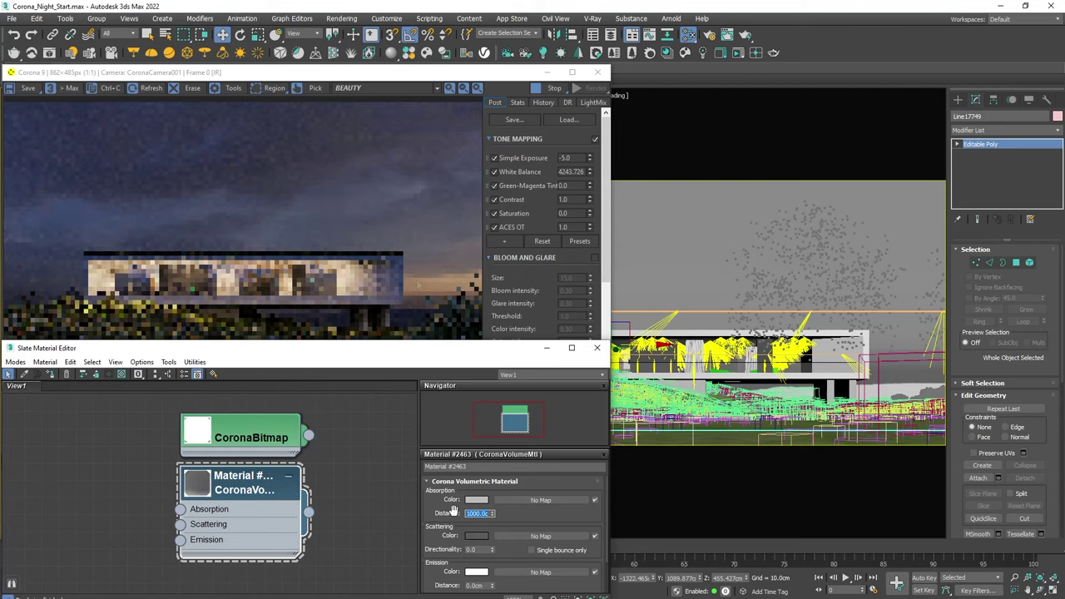
Set the volume material's scattering color to near white and its absorption distance to 5000 cm.
click(475, 536)
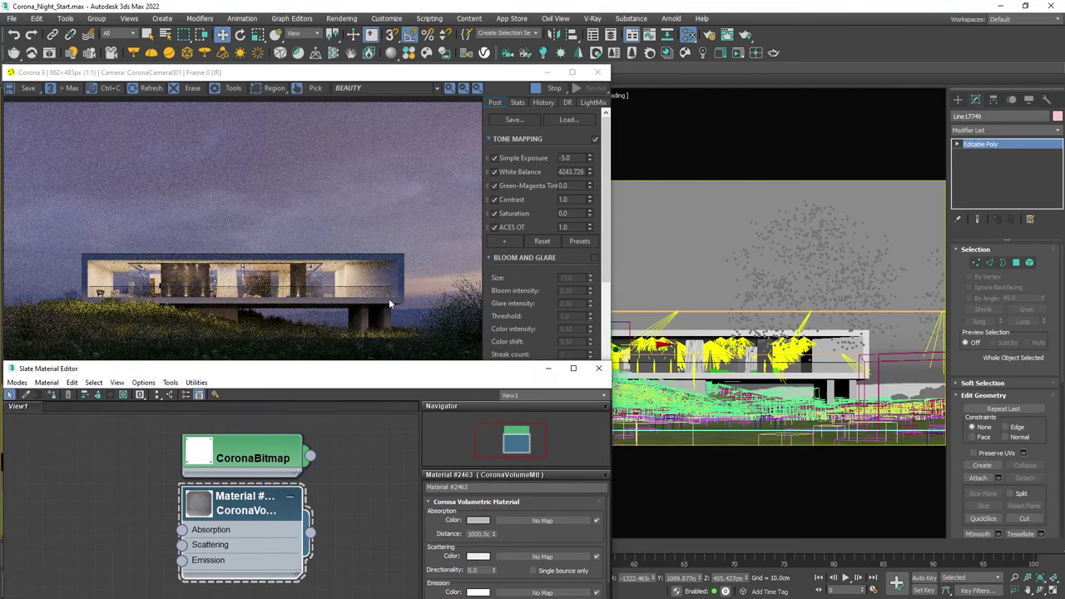
double_click(479, 533)
text(5000)
key(Return)
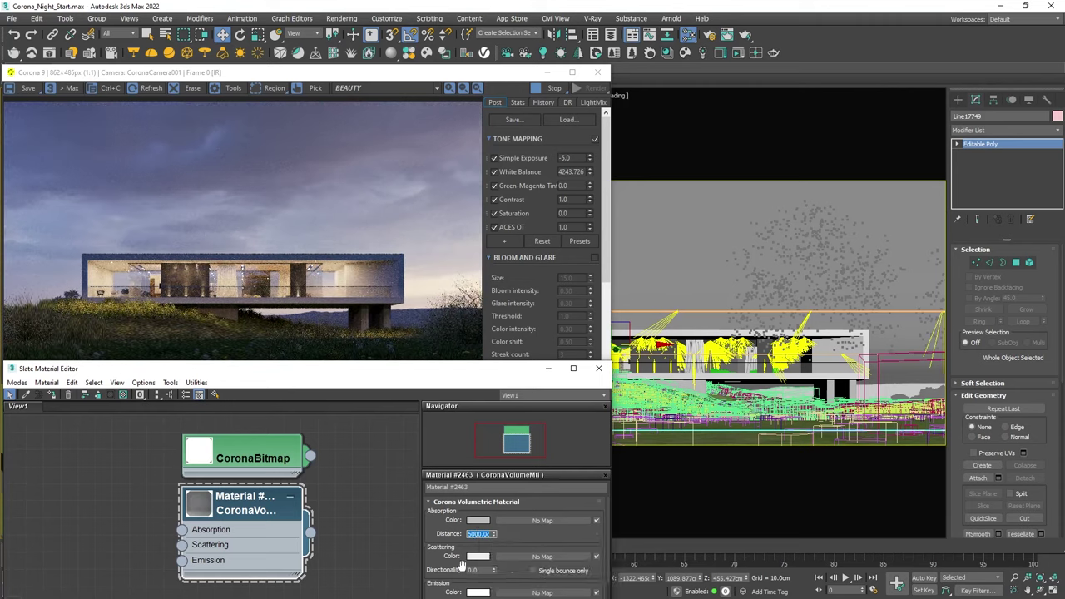
Set the volume material's scattering directionality to 0.3, close the material editor and stop the interactive render.
double_click(474, 570)
text(0.3)
key(Return)
click(598, 368)
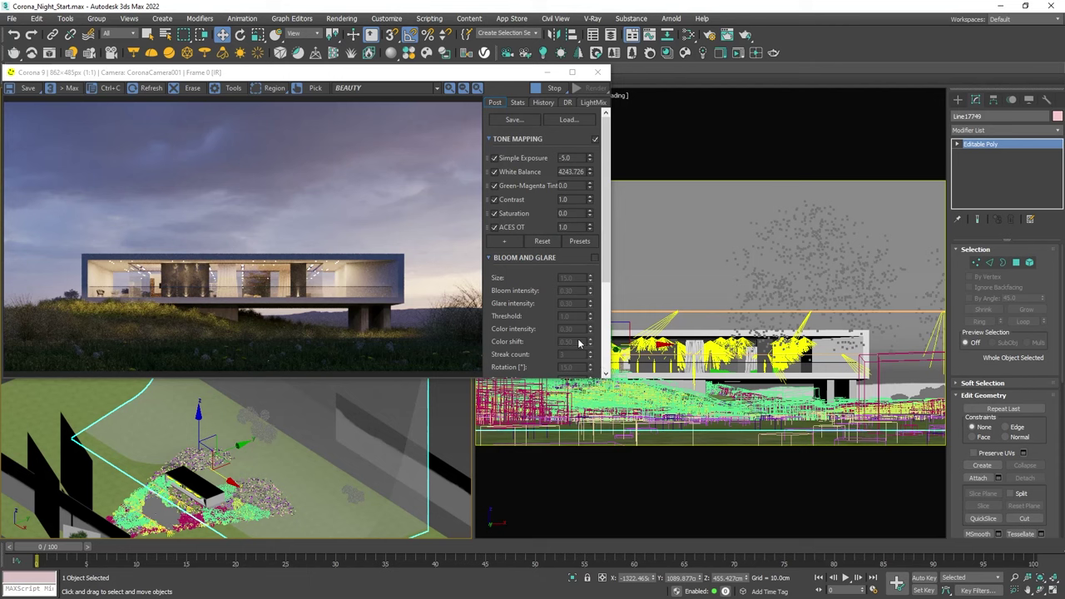
click(553, 88)
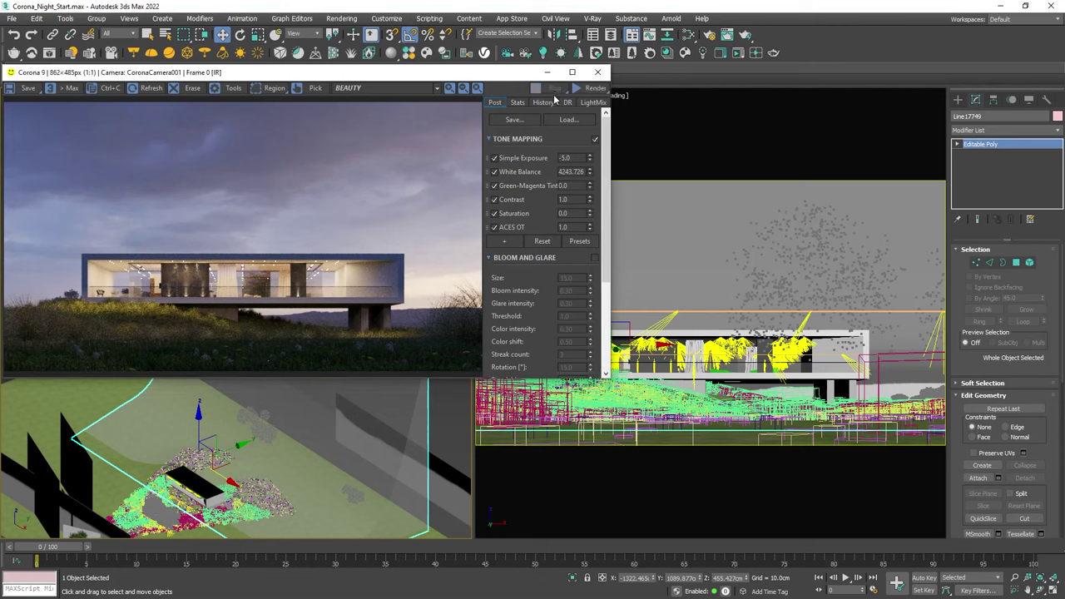
Set up LightMix in the scene's render settings and start the production render from CoronaCamera001.
click(709, 35)
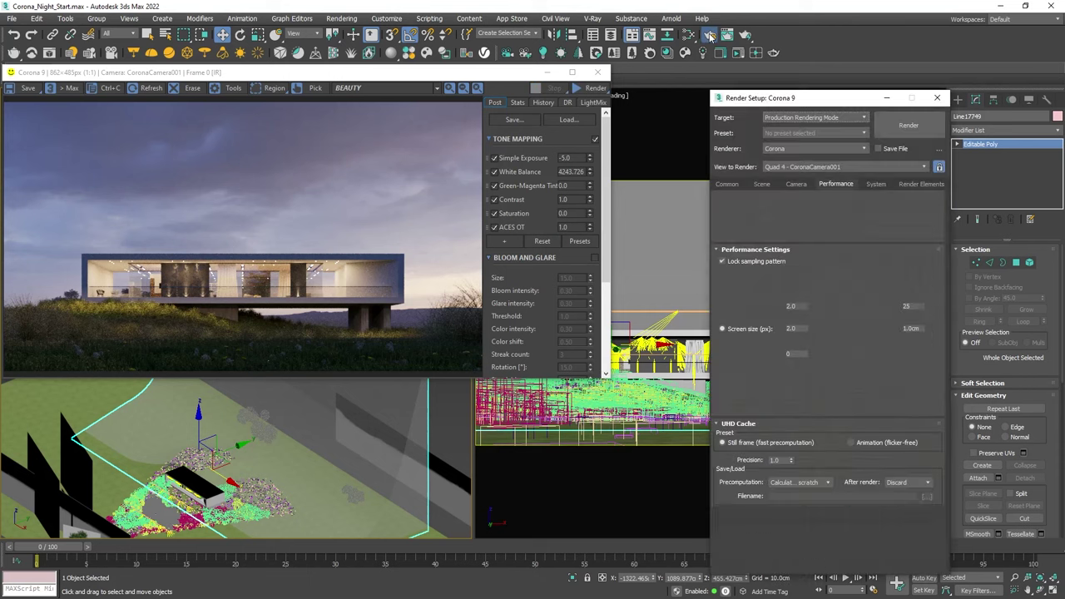
click(759, 184)
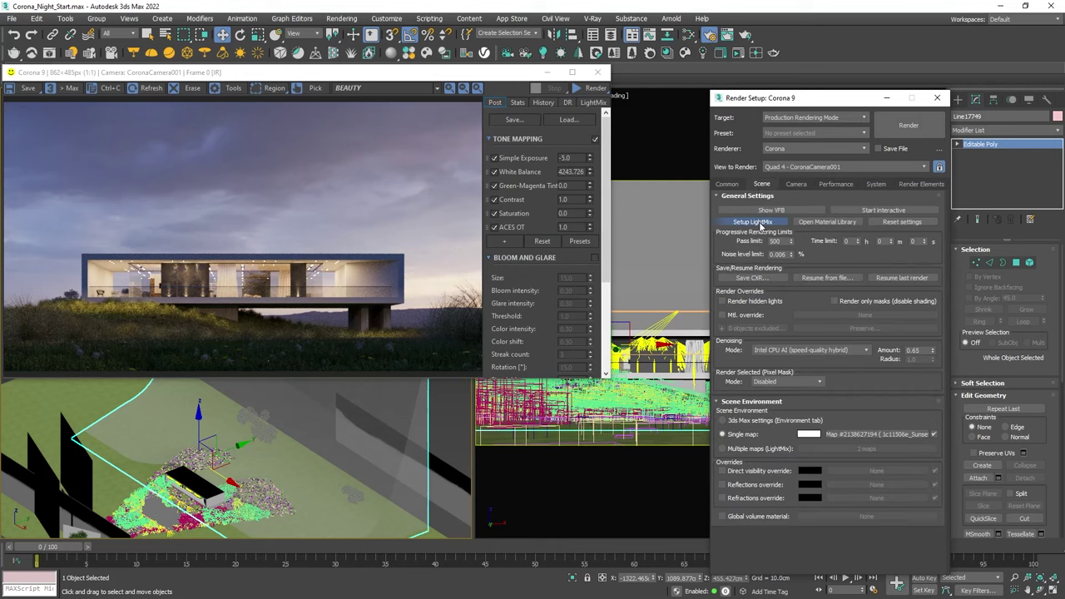
click(758, 222)
drag(801, 232, 747, 202)
click(778, 273)
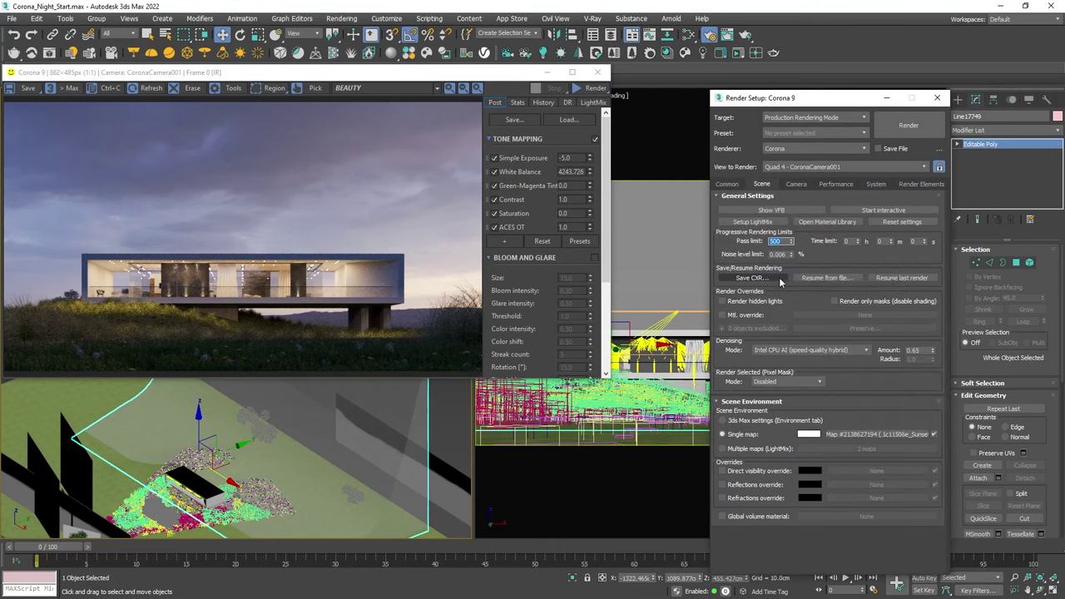
click(899, 122)
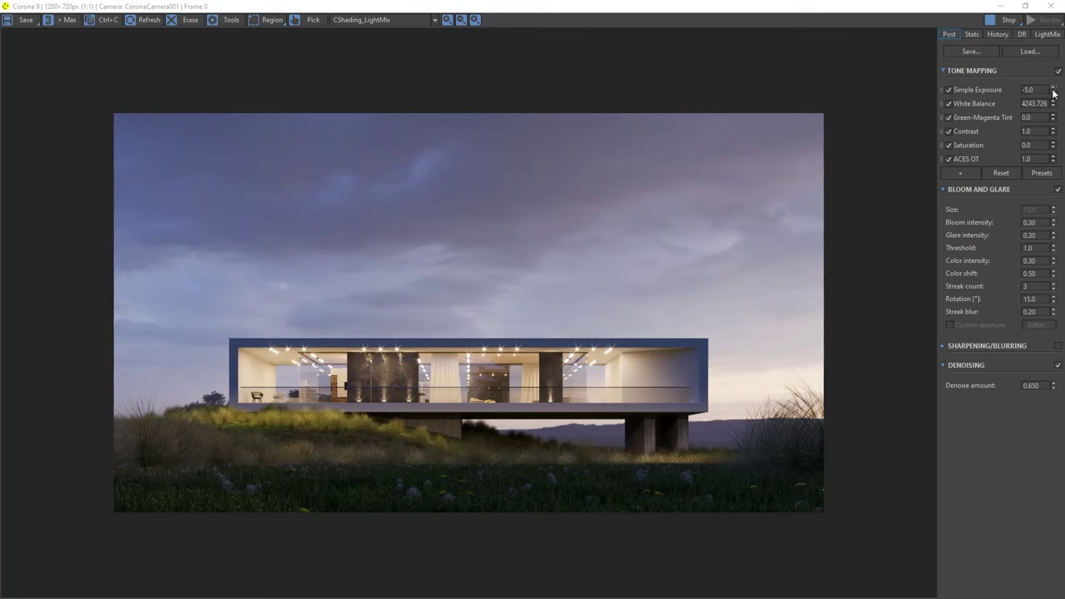
Adjust the tone mapping to Simple Exposure -5.909 and White Balance 4055.196, with a LUT at 0.556 opacity.
drag(1053, 90, 1051, 116)
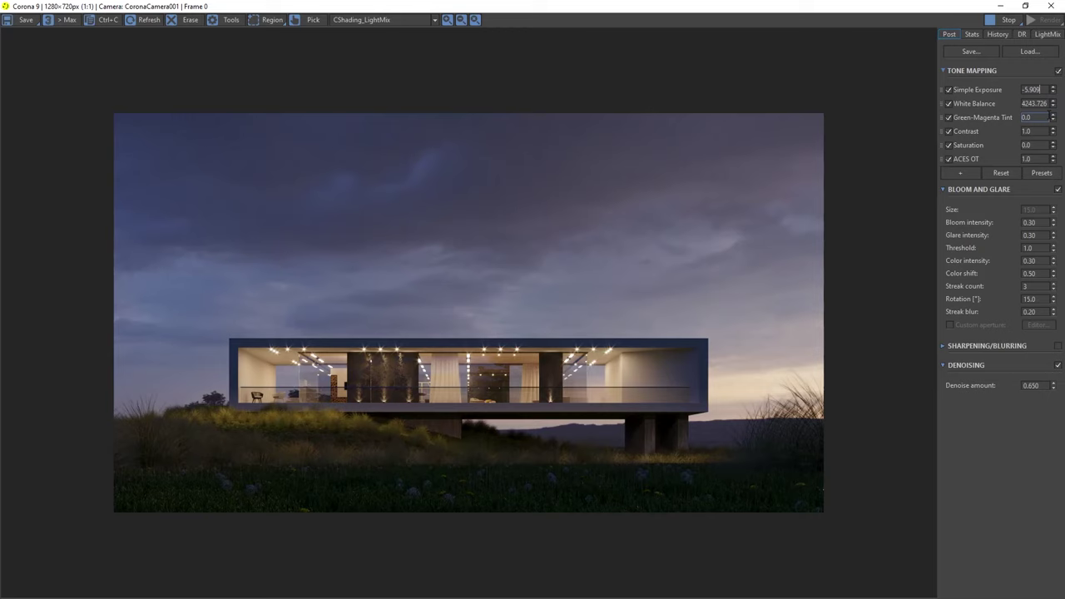
click(948, 158)
click(949, 130)
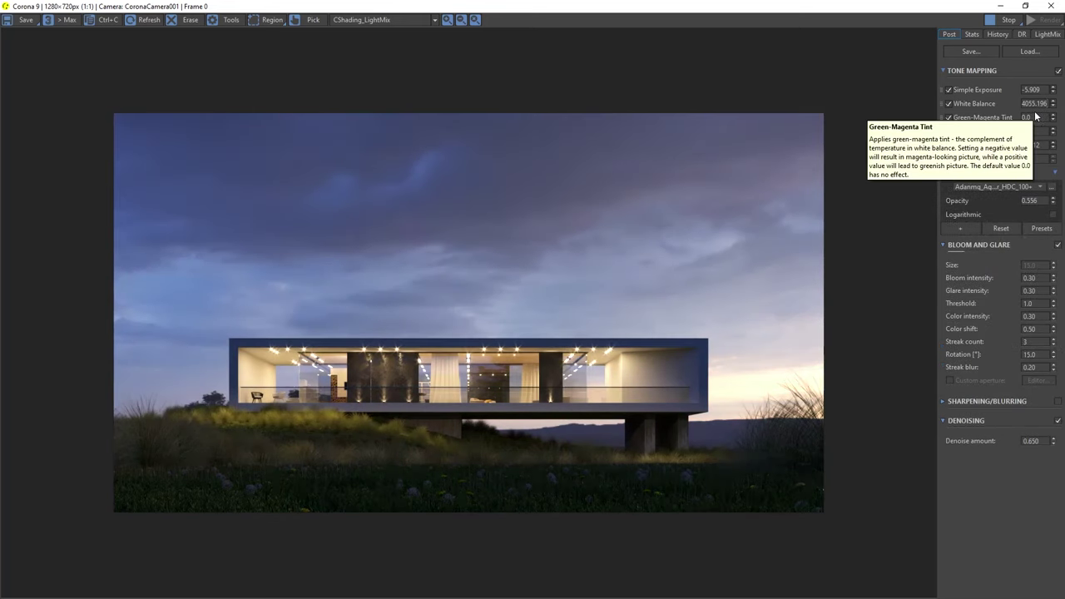
Switch off the Environment light layer in LightMix.
click(1046, 35)
click(946, 50)
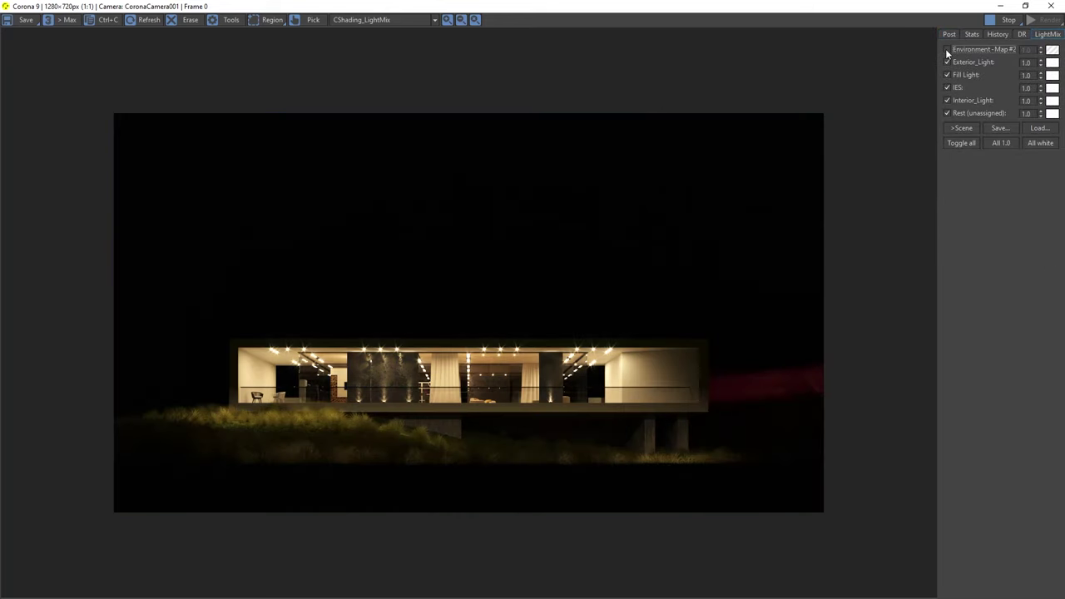